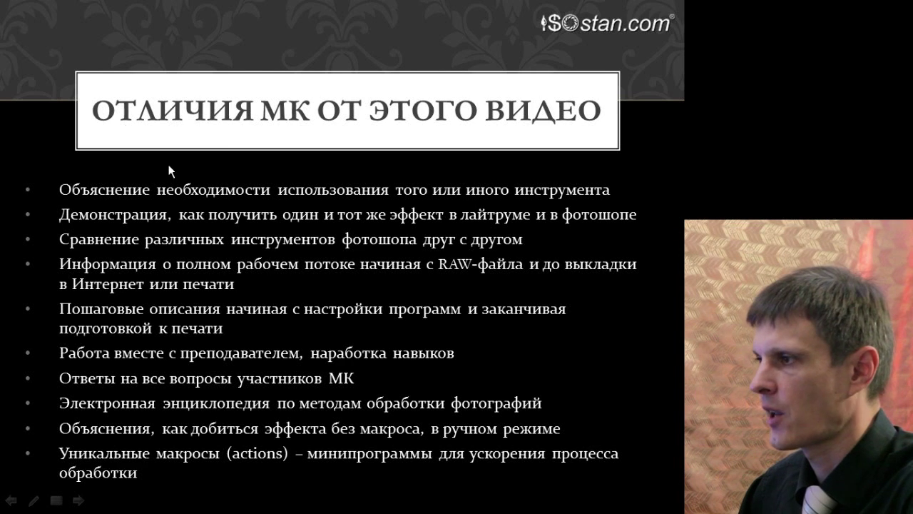
- Exit the slide show, minimize PowerPoint and bring up Windows Explorer
key("Escape")
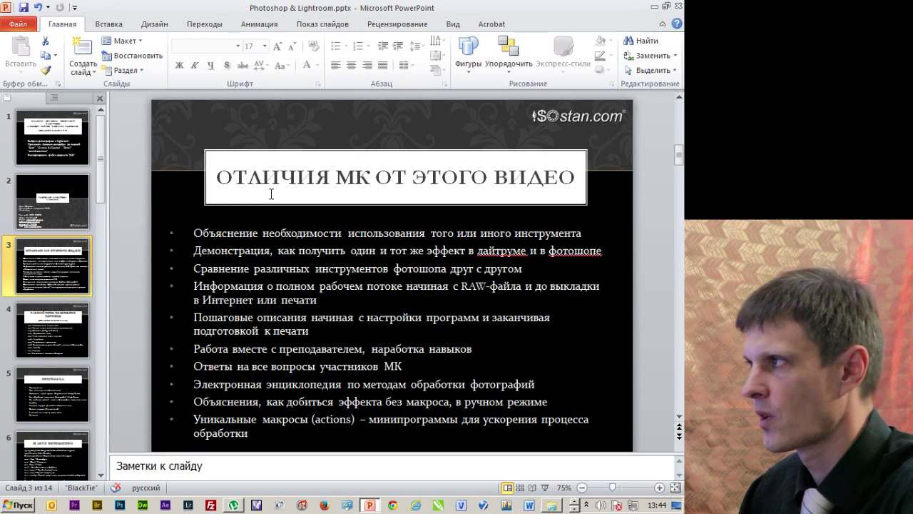
left_click(652, 6)
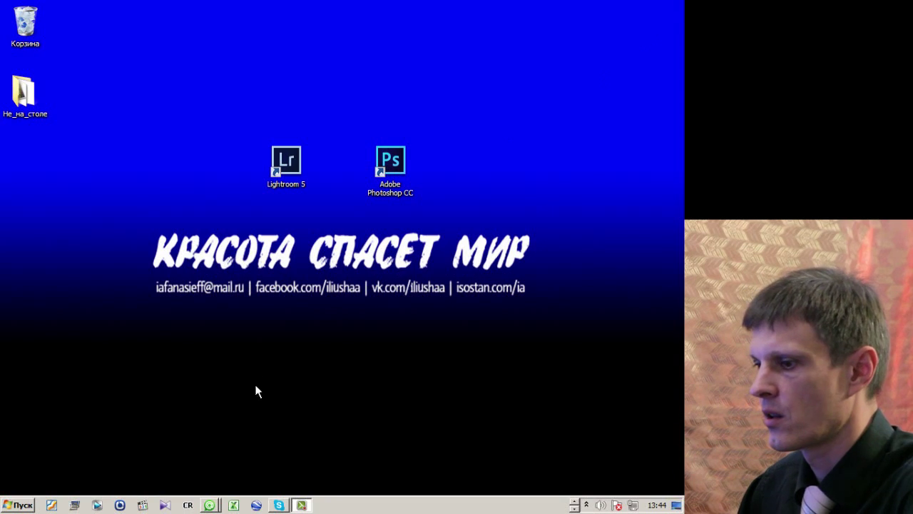
left_click(584, 507)
left_click(551, 505)
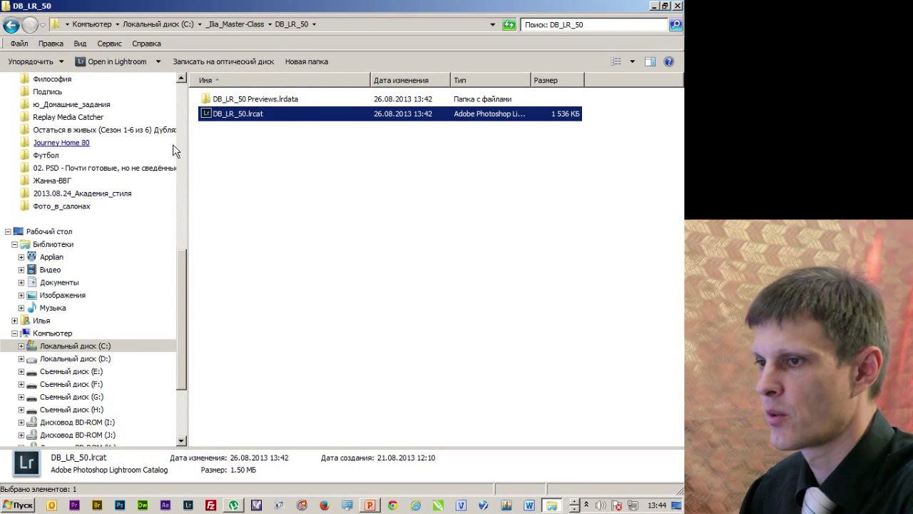
- Locate DB_LR_50.lrcat in C:\_Ilia_Master-Class\DB_LR_50, then minimize Explorer
left_click(108, 346)
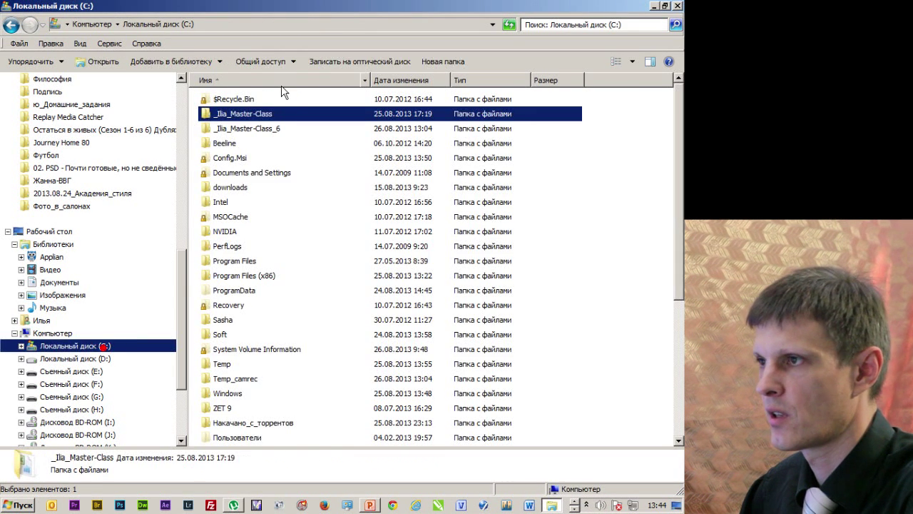
double_click(253, 118)
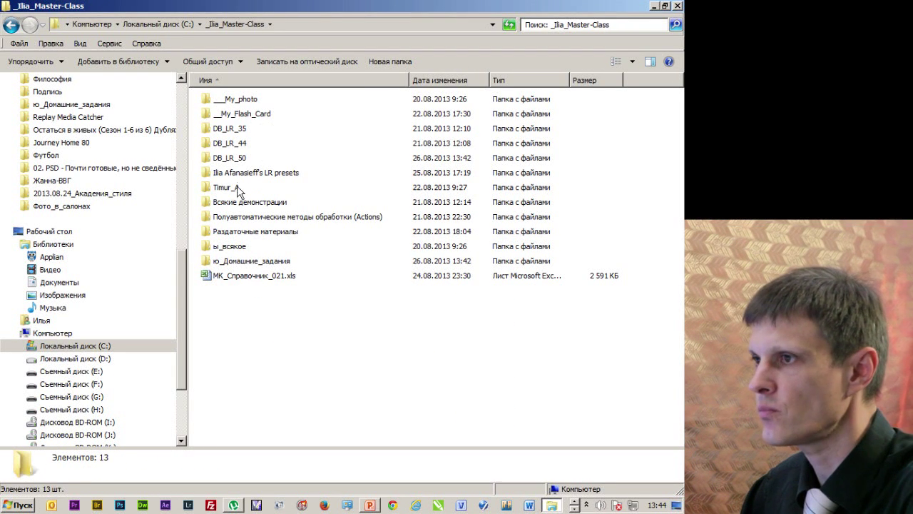
left_click(243, 143)
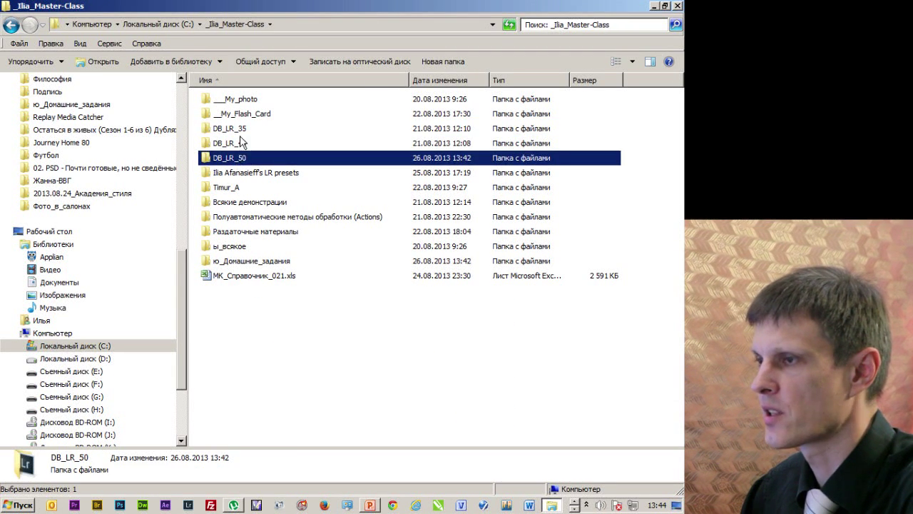
left_click(233, 129)
left_click(239, 145)
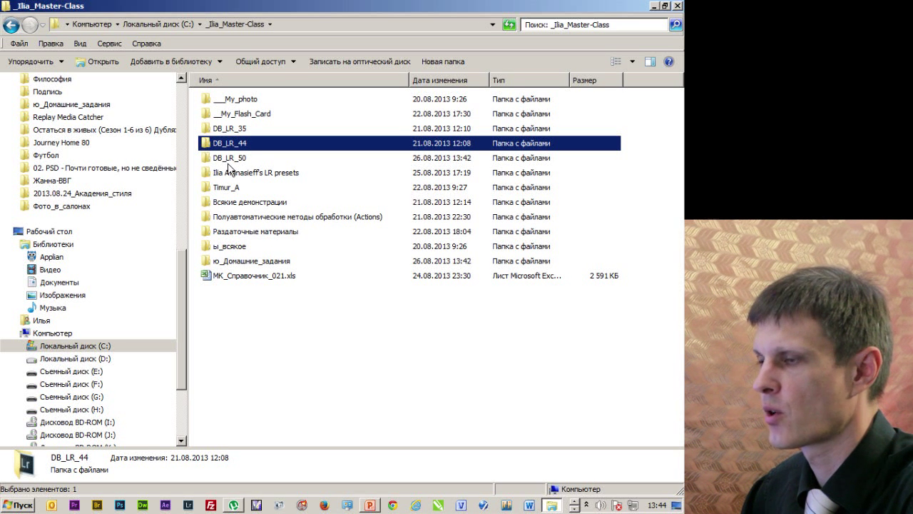
double_click(231, 159)
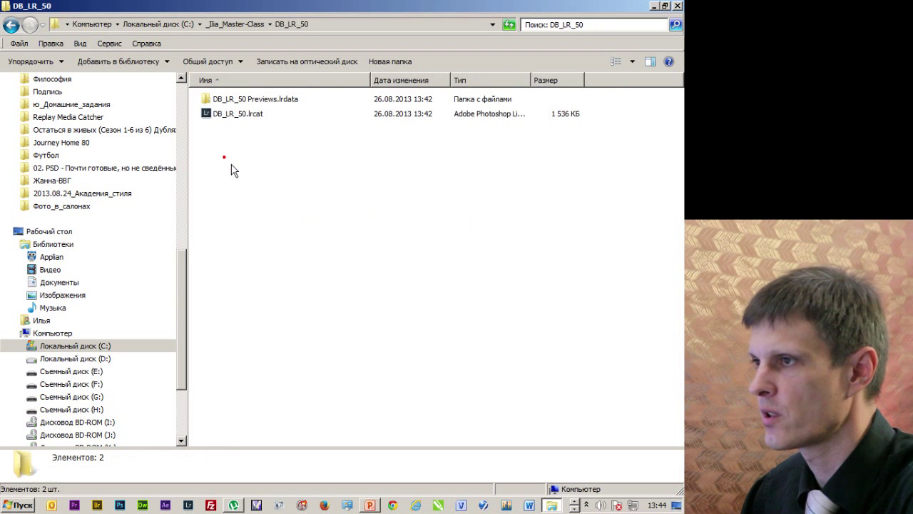
left_click(261, 117)
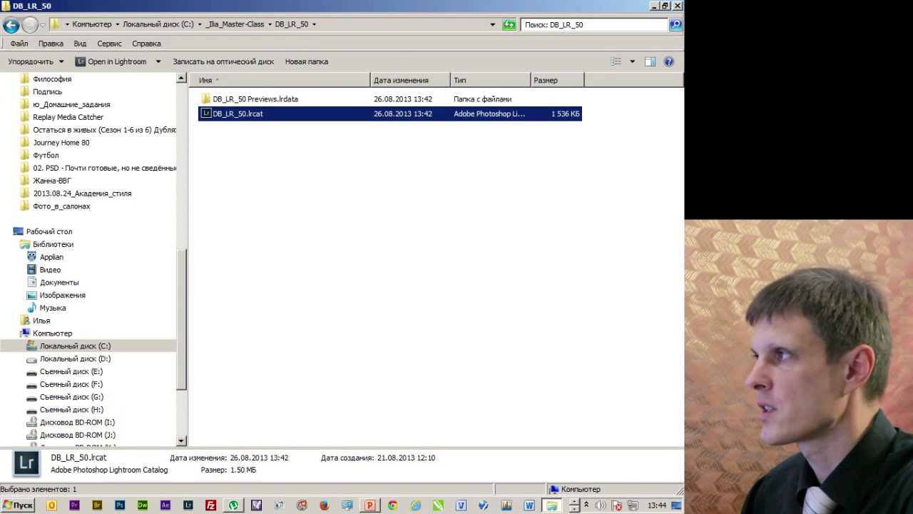
left_click(654, 5)
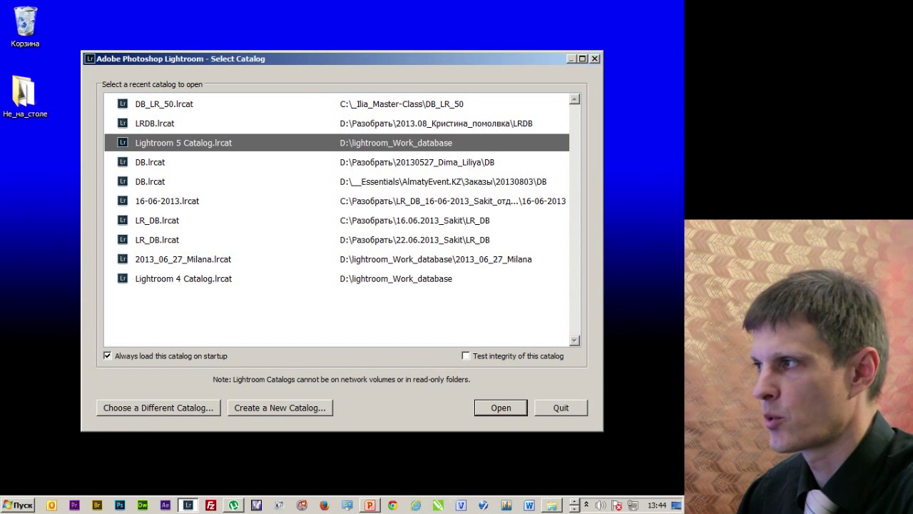
- Choose the DB_LR_50.lrcat catalog via Choose a Different Catalog and open it in the Library
left_click(184, 411)
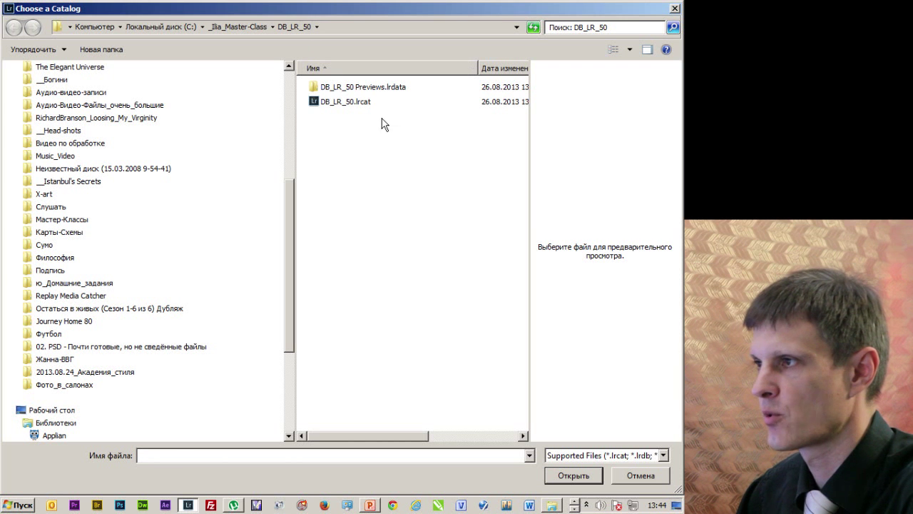
left_click(360, 104)
left_click(574, 475)
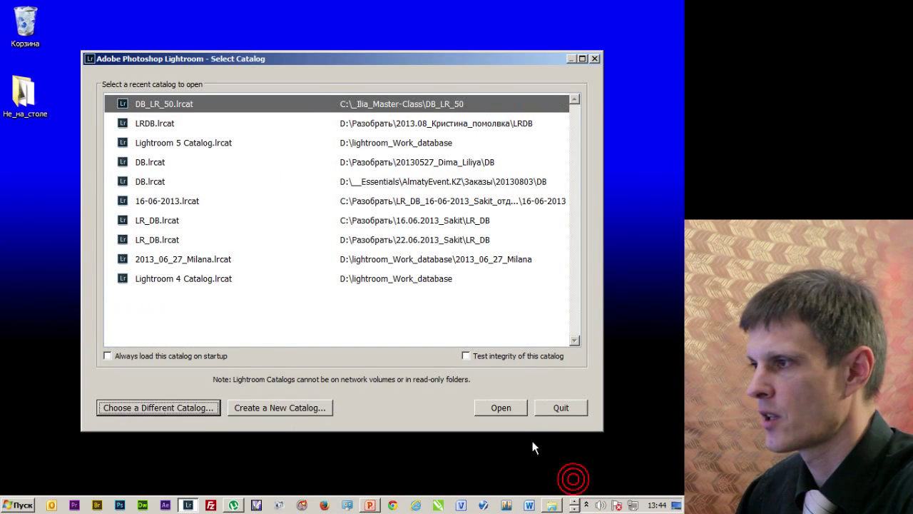
left_click(507, 414)
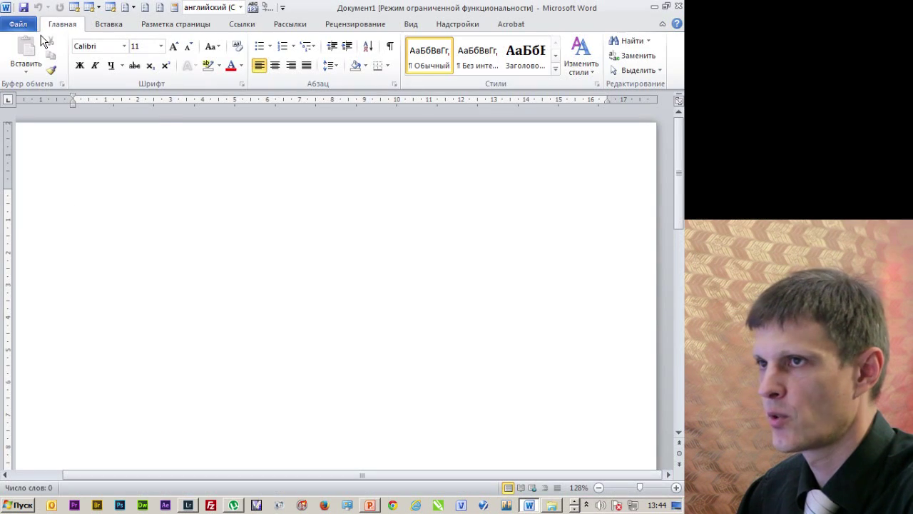
- Open 02_Домашнее_задание Обработка в LightRoom.doc from C:\_Ilia_Master-Class\ю_Домашние_задания
left_click(18, 24)
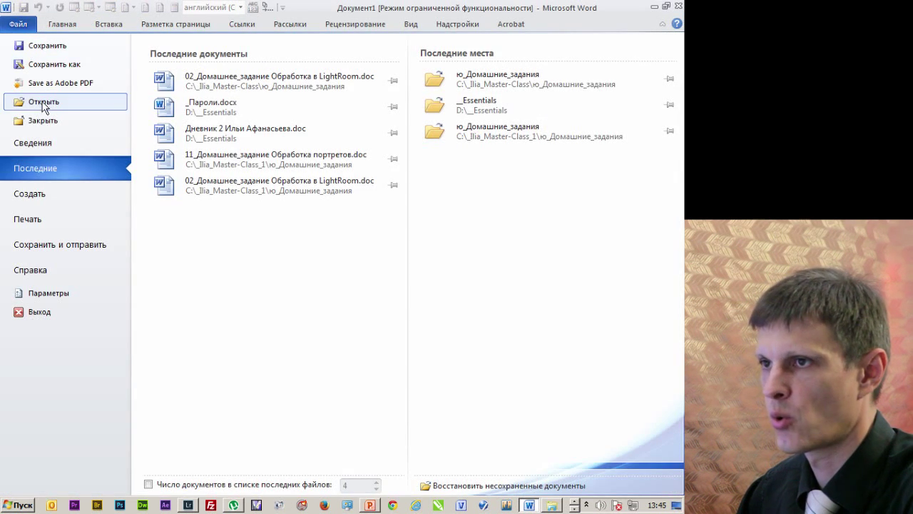
left_click(45, 103)
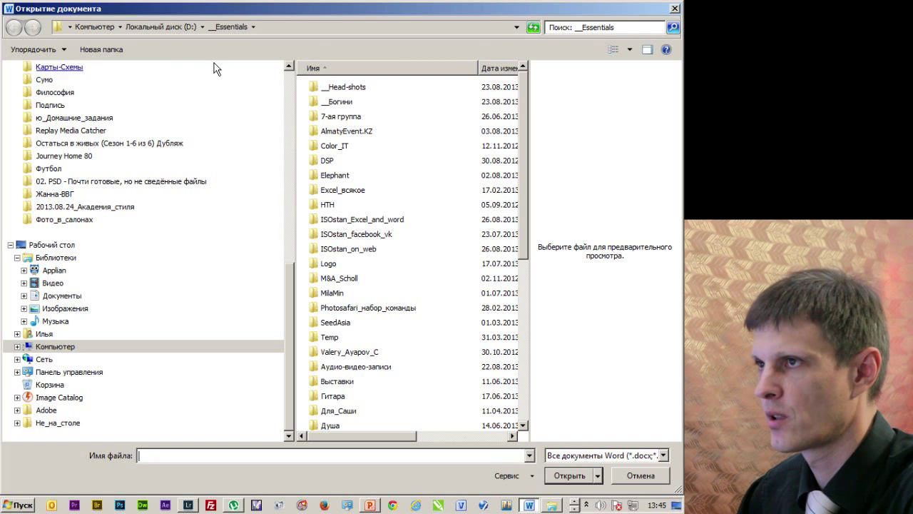
left_click(113, 27)
left_click(368, 100)
double_click(369, 100)
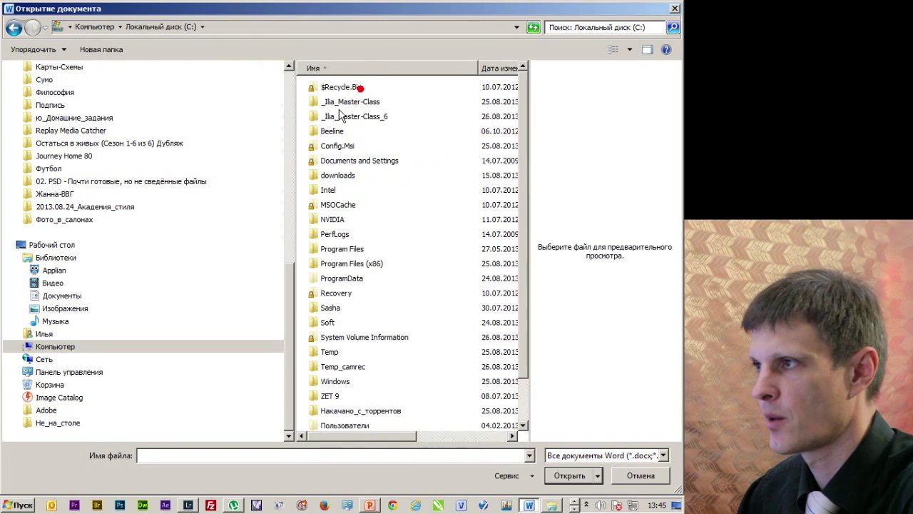
double_click(346, 250)
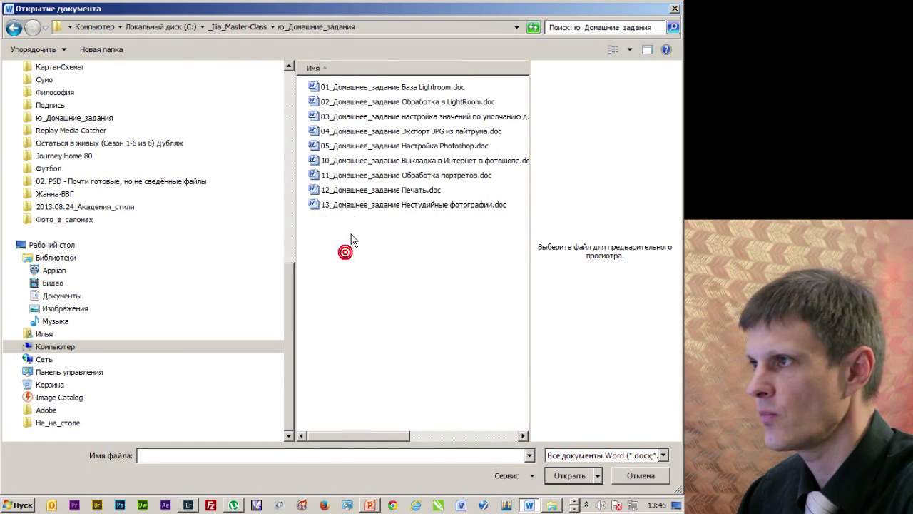
double_click(376, 104)
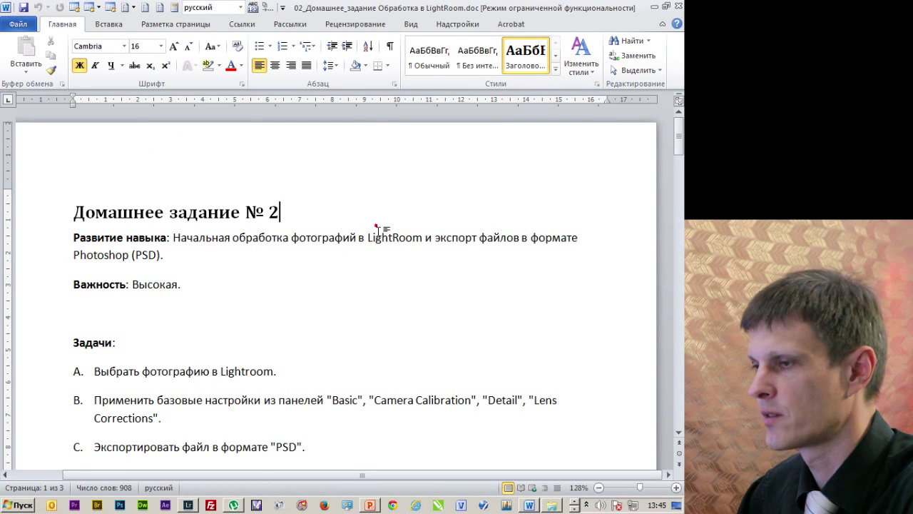
- Scroll to the Порядок выполнения procedure, read steps 1–3, and return to Lightroom
left_click(252, 237)
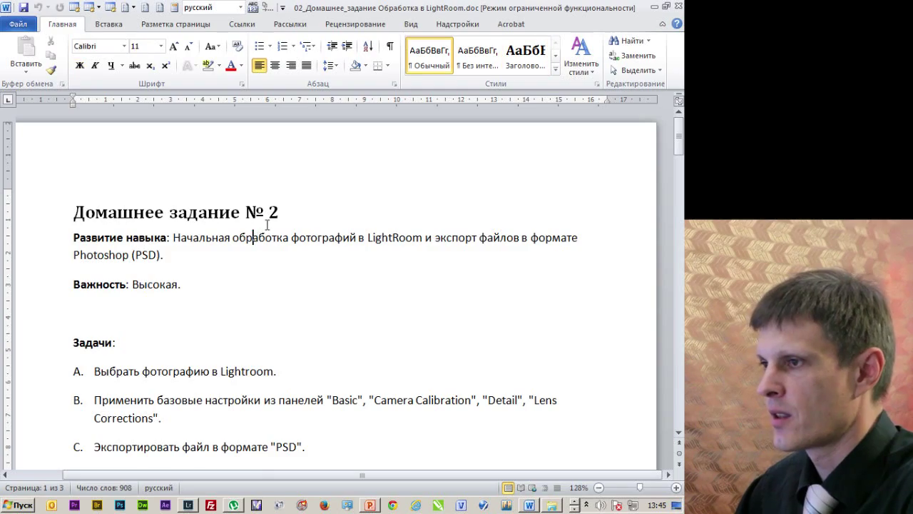
scroll(267, 224, "down", 1)
scroll(270, 221, "down", 6)
scroll(275, 212, "down", 2)
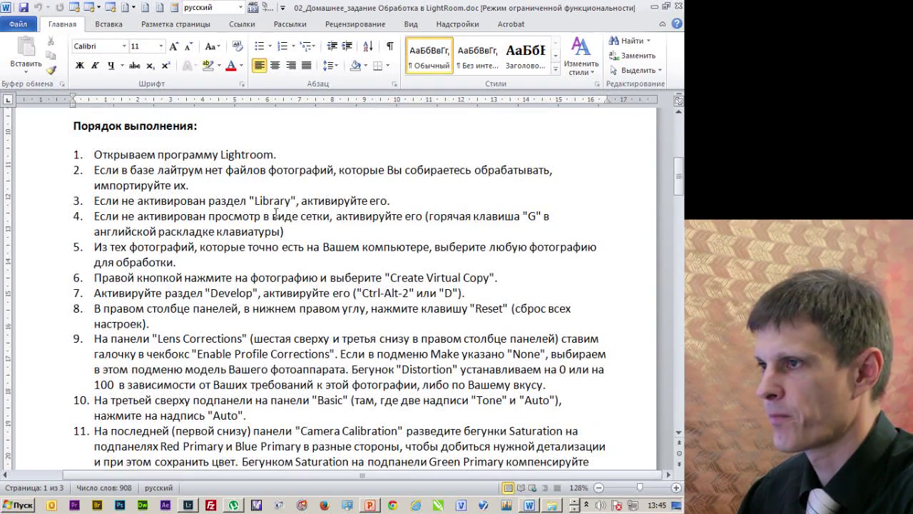
left_click(93, 154)
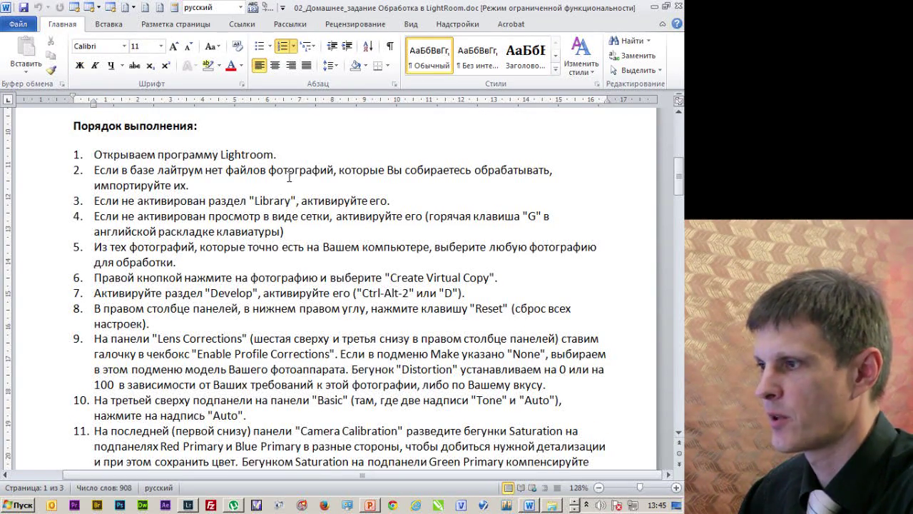
left_click(376, 200)
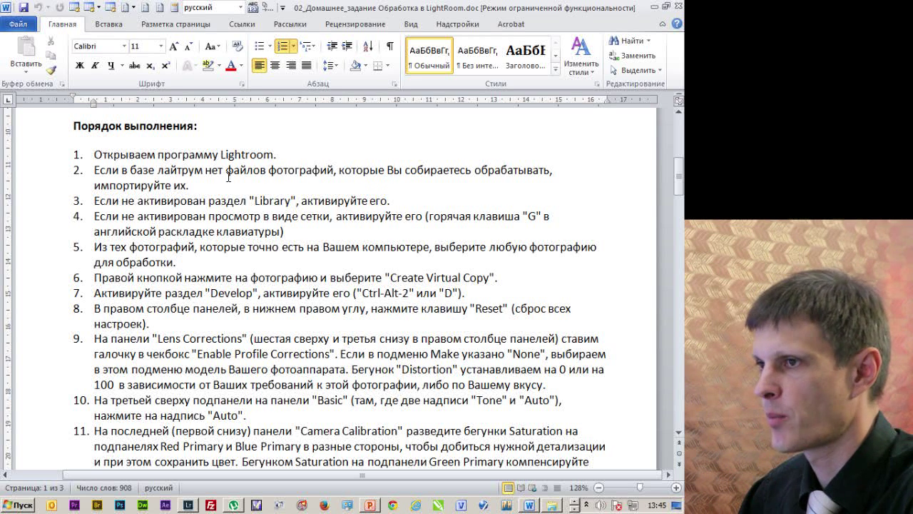
key("alt+Tab")
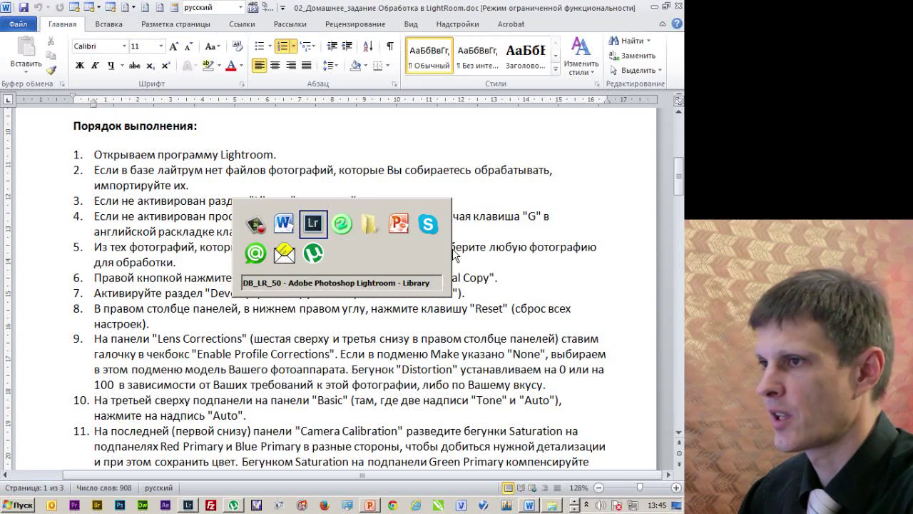
- Create a virtual copy of the _MG_0382 portrait, making 17 photos, then return to Word
scroll(413, 252, "down", 3)
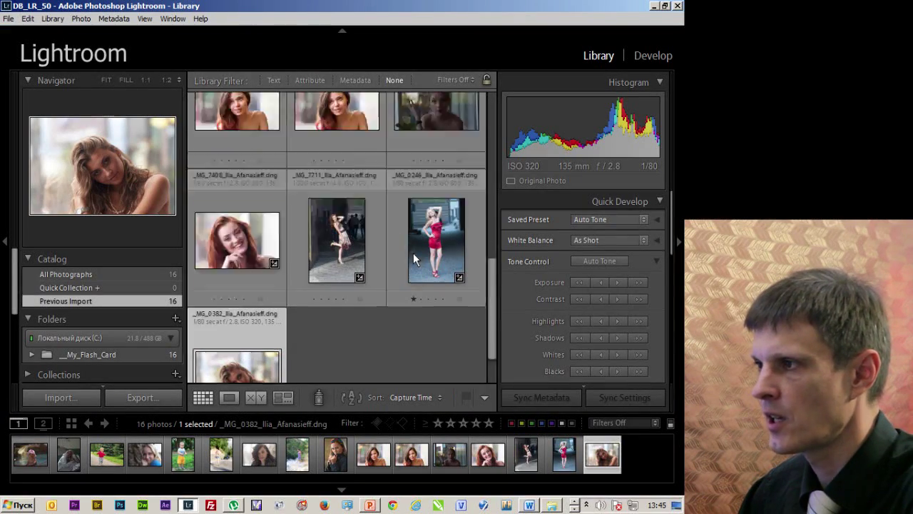
scroll(414, 246, "down", 3)
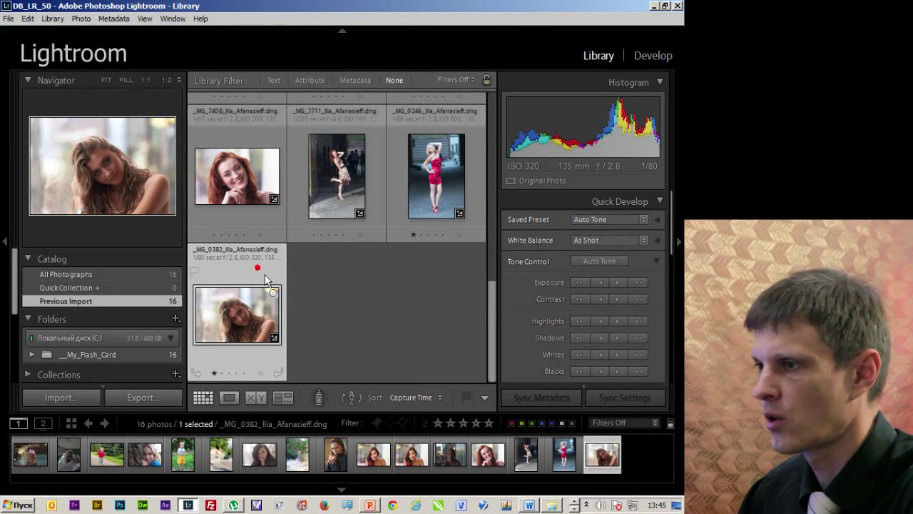
right_click(252, 326)
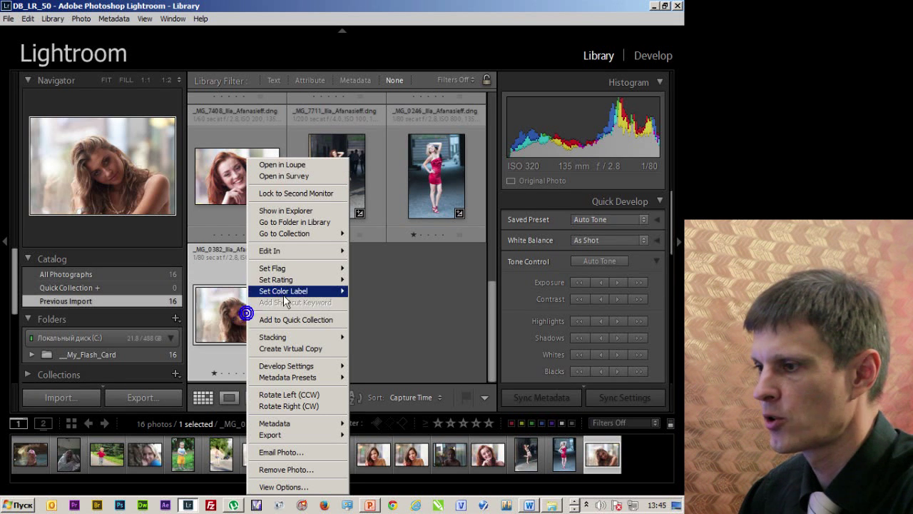
left_click(321, 353)
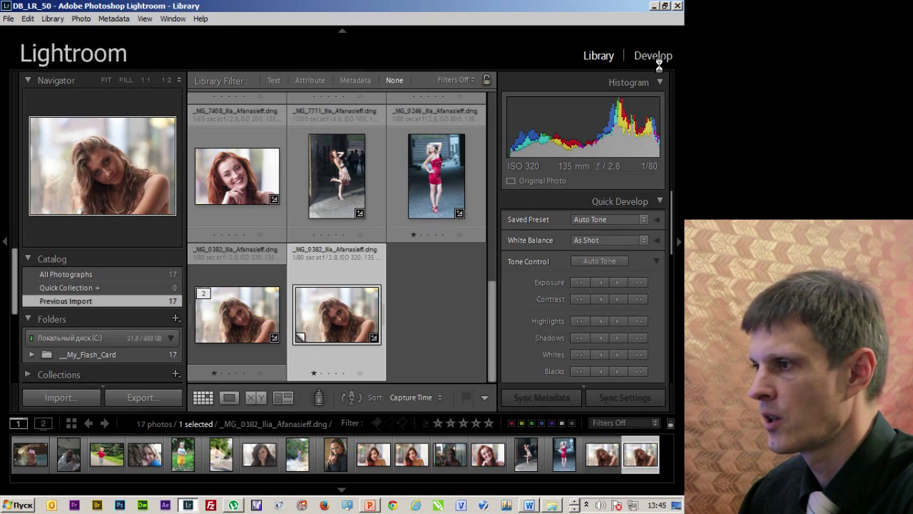
key("alt+Tab")
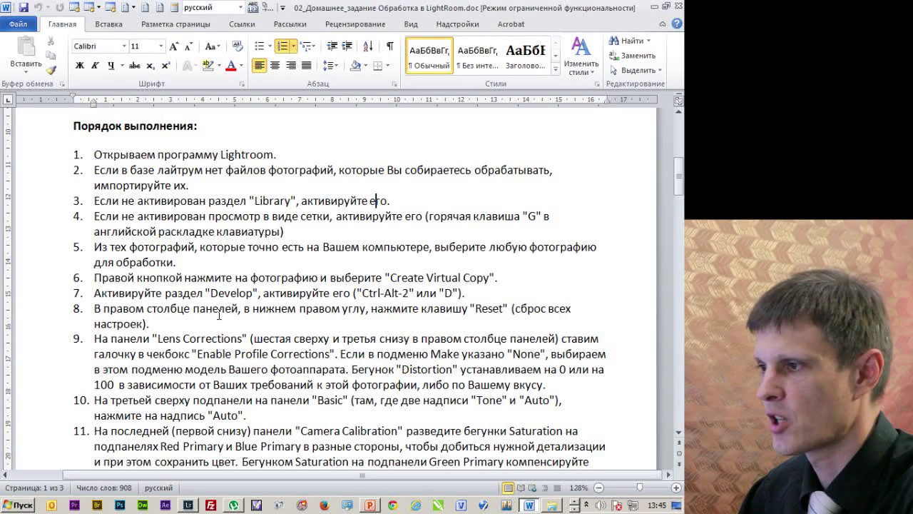
- Read homework steps 9 and 7, then return to Lightroom's Develop module on the virtual copy
left_click(185, 338)
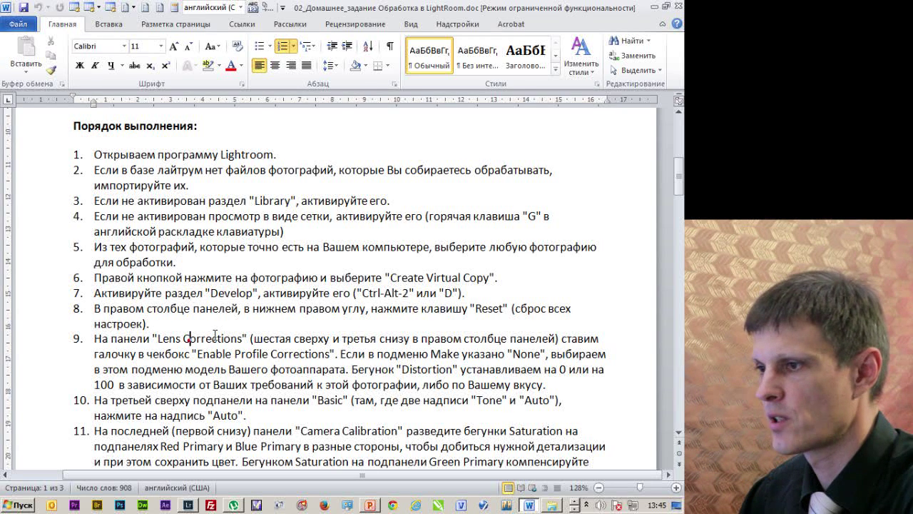
left_click(279, 294)
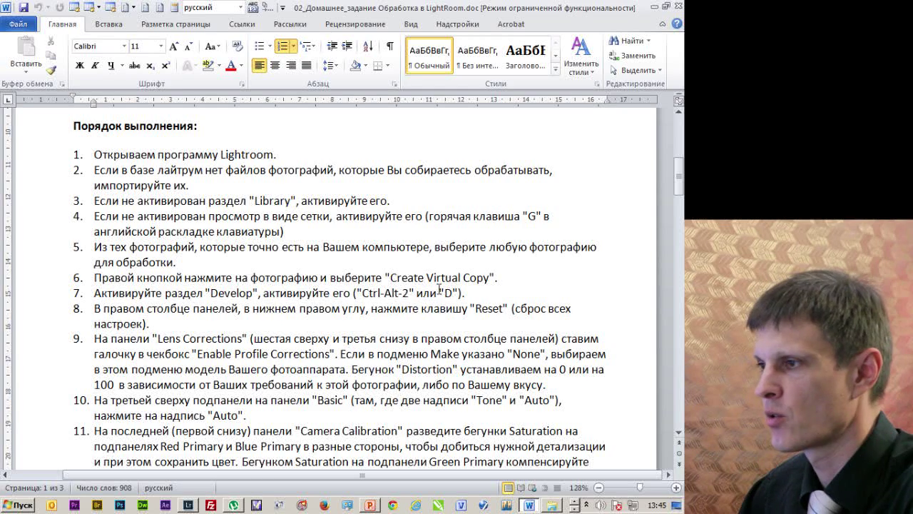
key("alt+Tab")
- Reset the virtual copy's development settings and collapse all right-hand panels
left_click(628, 399)
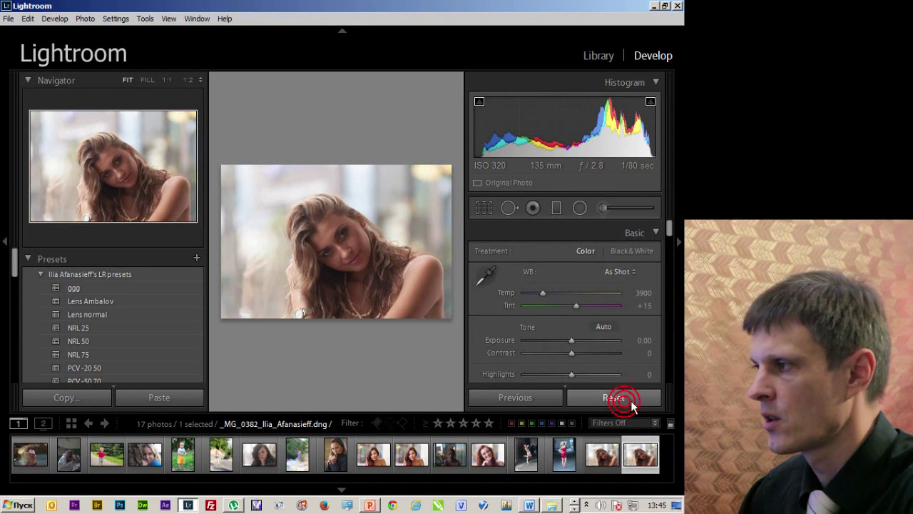
mouse_move(668, 227)
left_mouse_down()
mouse_move(675, 245)
mouse_move(677, 227)
left_mouse_up()
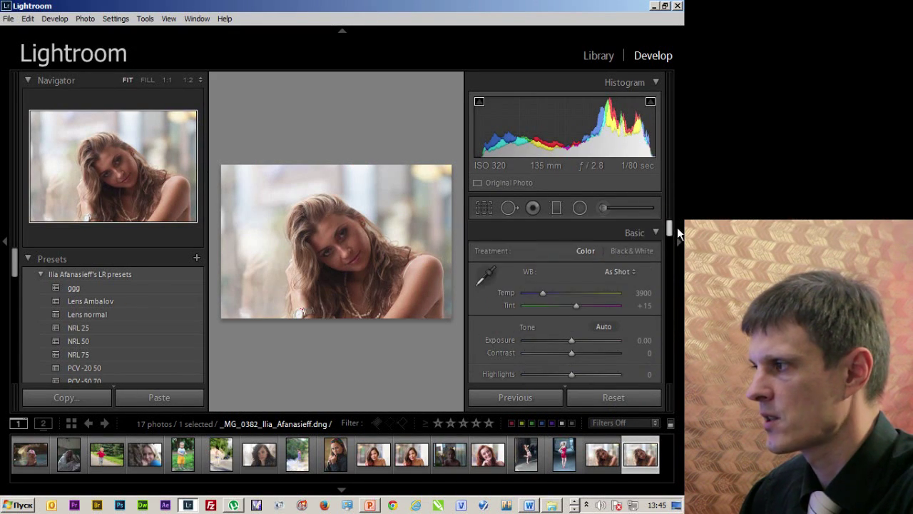
left_click(659, 235)
left_click(657, 255)
left_click(655, 276)
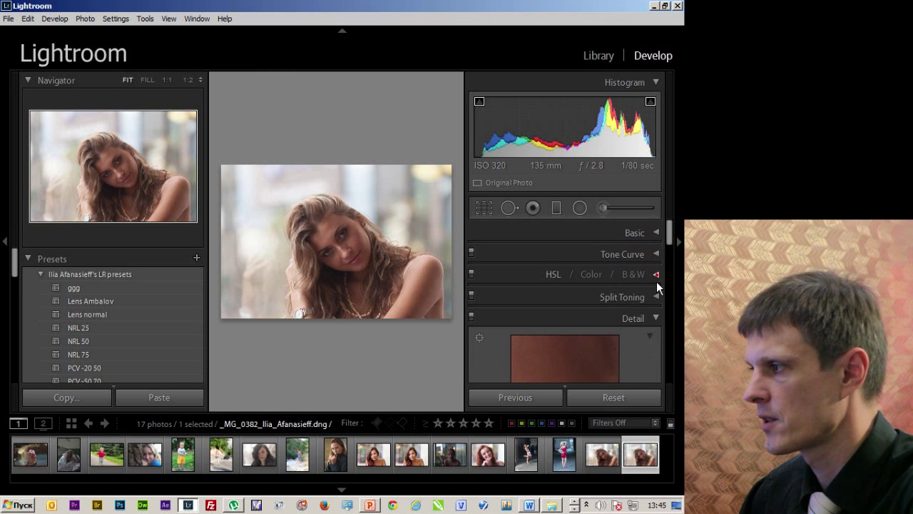
left_click(658, 234)
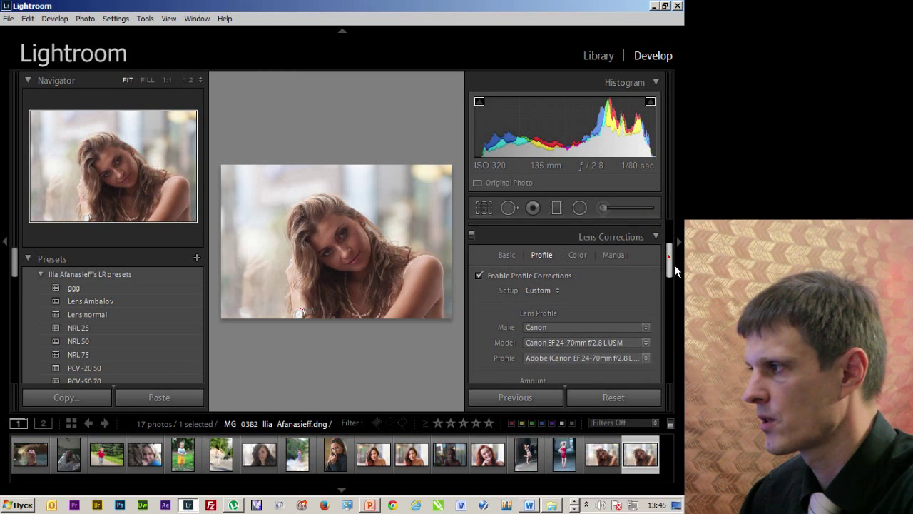
left_click(663, 242)
left_click(662, 260)
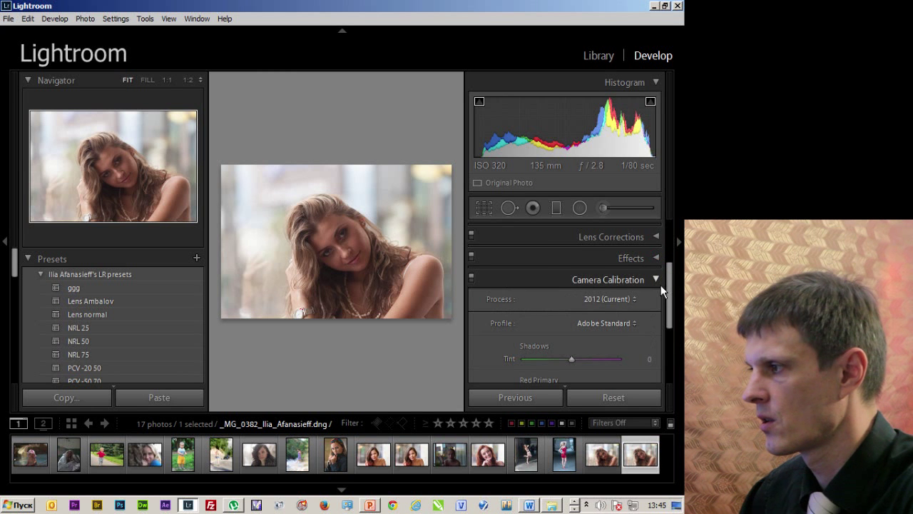
left_click(660, 285)
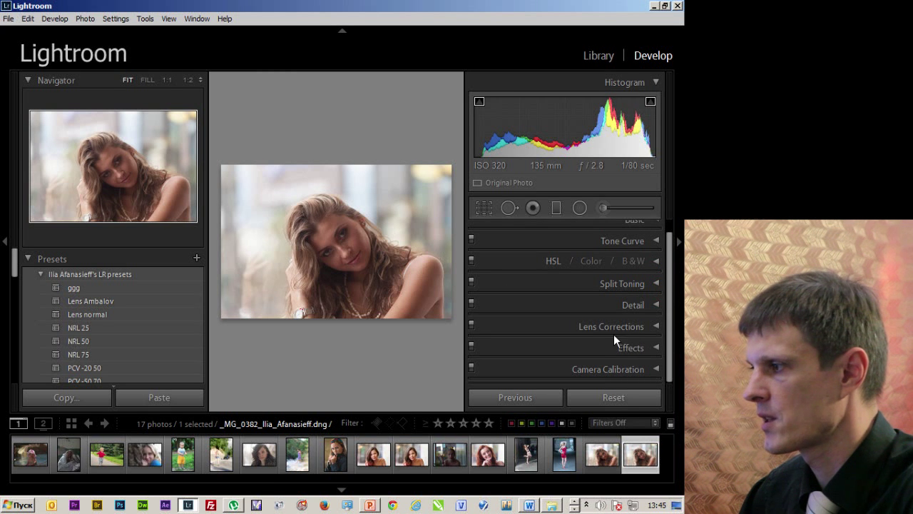
- Enable Canon EF 24-70mm f/2.8L USM profile corrections, keeping Distortion 0 and Vignetting 100
left_click(656, 326)
left_click(479, 273)
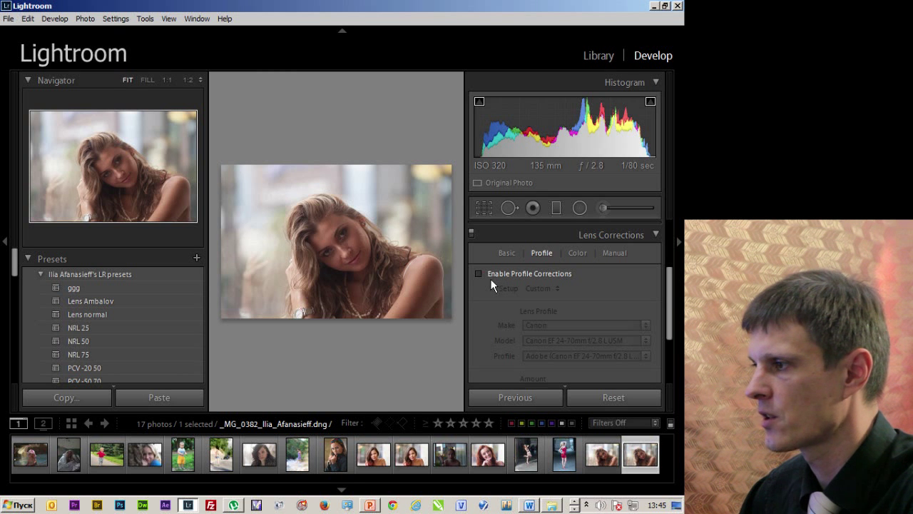
left_click(479, 273)
left_click_drag(668, 294, 669, 334)
left_click_drag(525, 299, 468, 306)
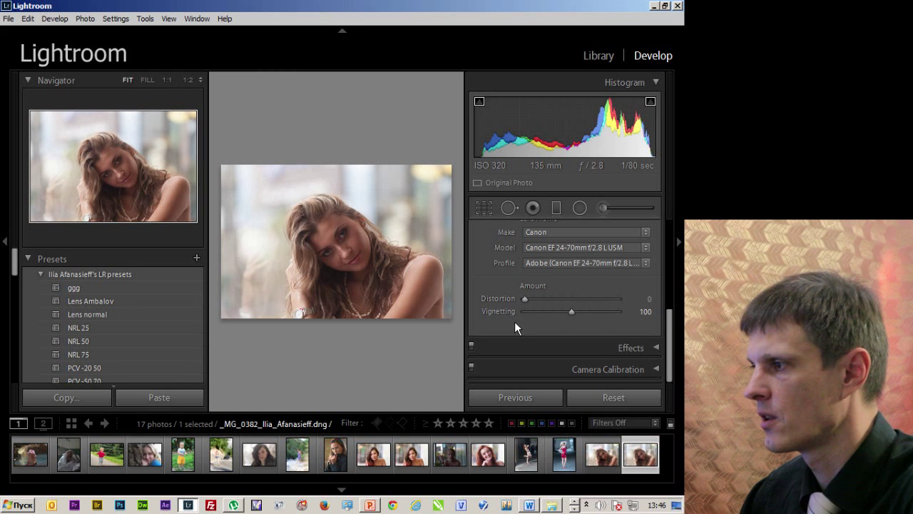
left_click_drag(526, 306, 569, 312)
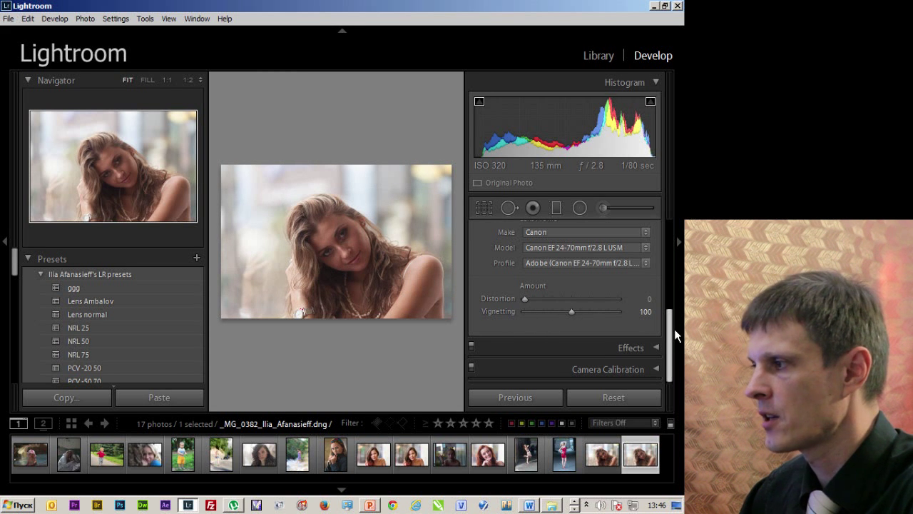
- Mark the lens corrections step in the Word instructions, then return to Lightroom
key("alt")
key("alt+Tab")
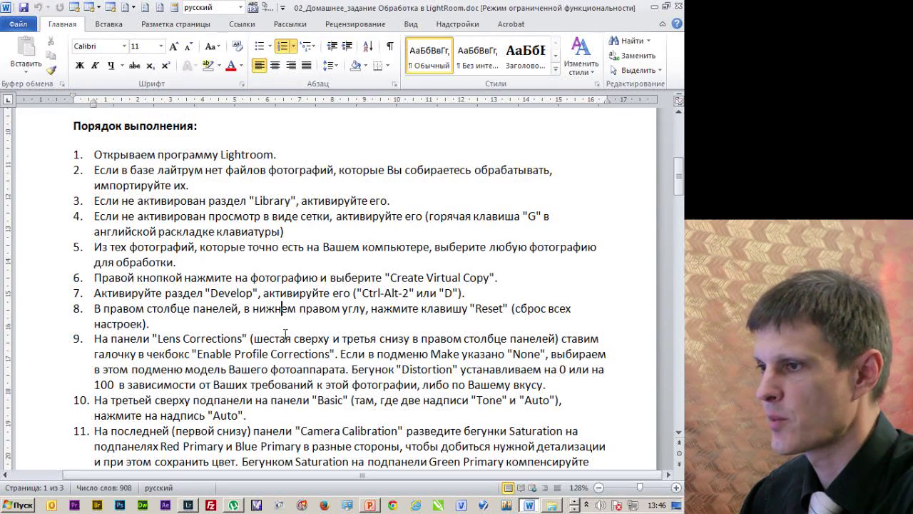
left_click(230, 369)
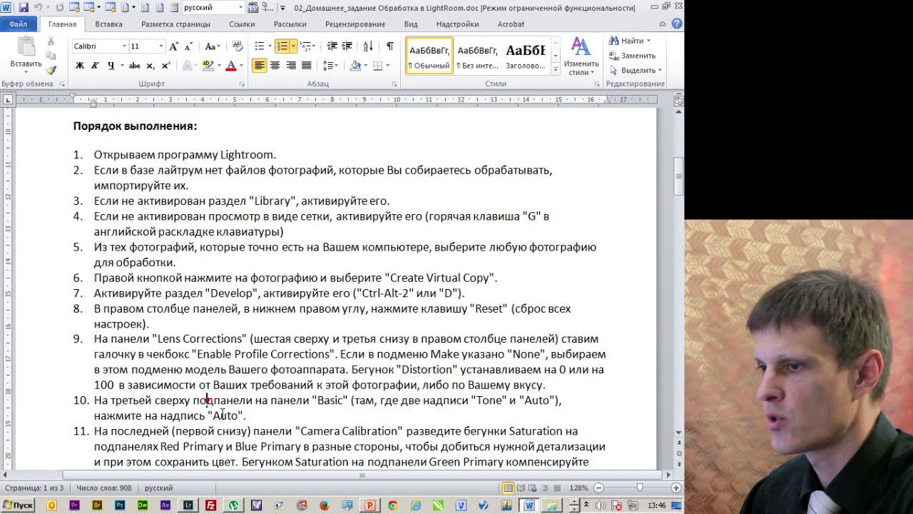
scroll(317, 399, "down", 1)
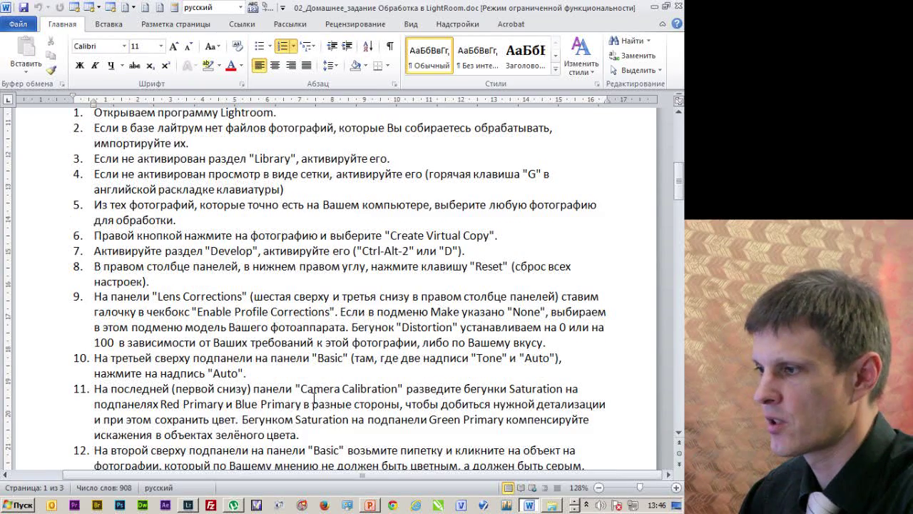
key("alt+Tab")
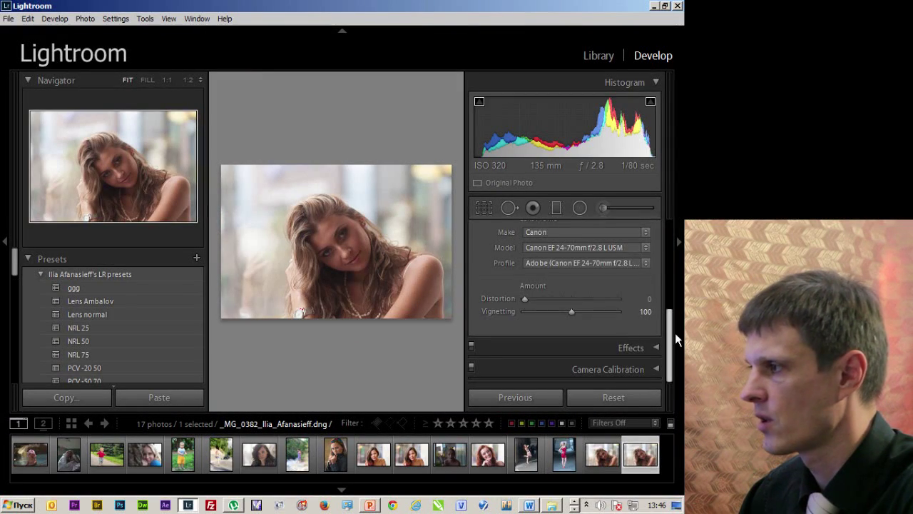
- Expand the Basic panel and apply Auto tone to the portrait
left_click_drag(674, 333, 668, 241)
left_click(662, 240)
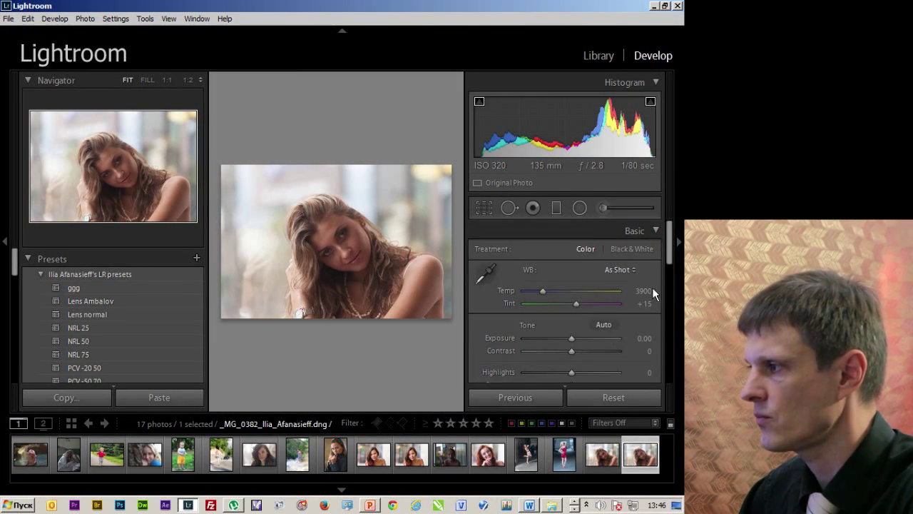
left_click(604, 325)
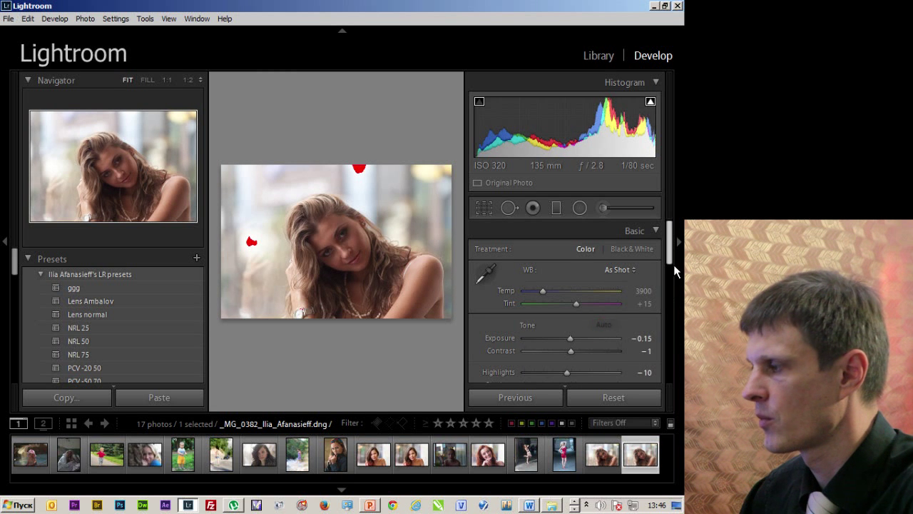
- In Camera Calibration, set Red Primary Saturation to -100 and Blue Primary Saturation to +100
left_click_drag(675, 264, 675, 317)
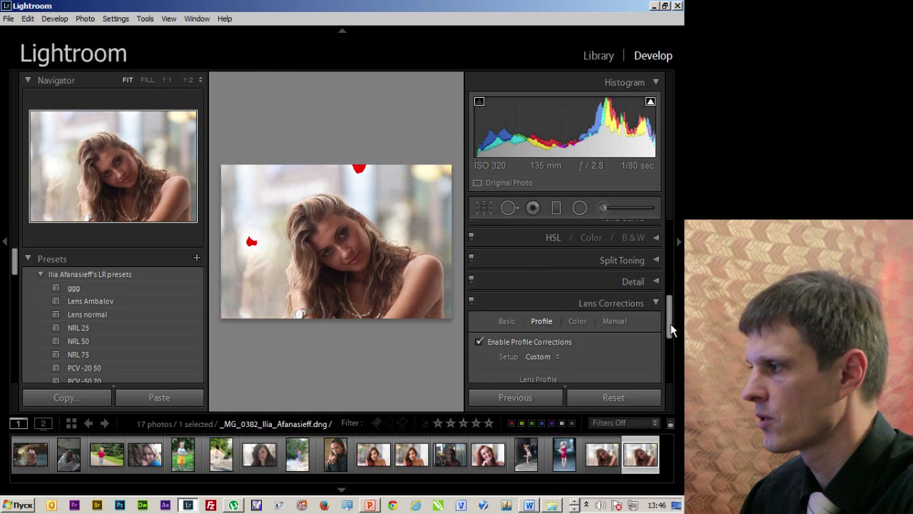
left_click(664, 305)
left_click(664, 366)
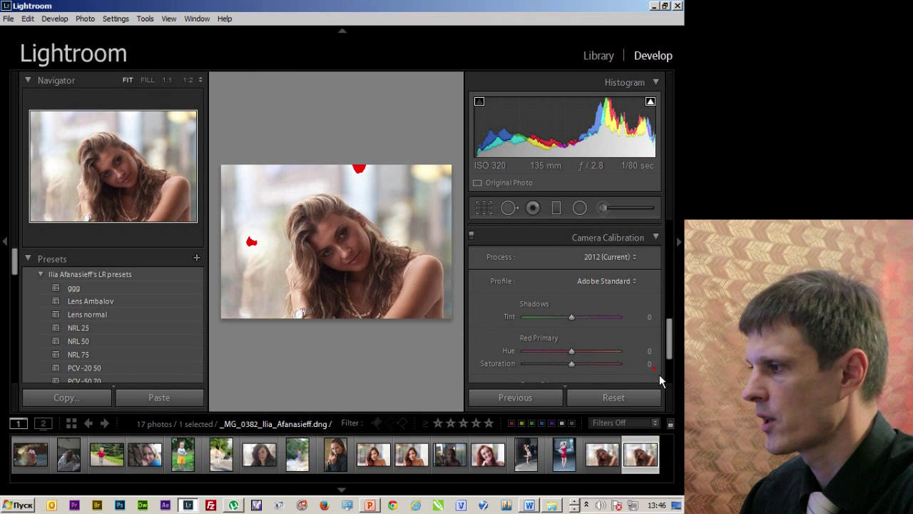
scroll(533, 331, "down", 3)
scroll(606, 325, "down", 2)
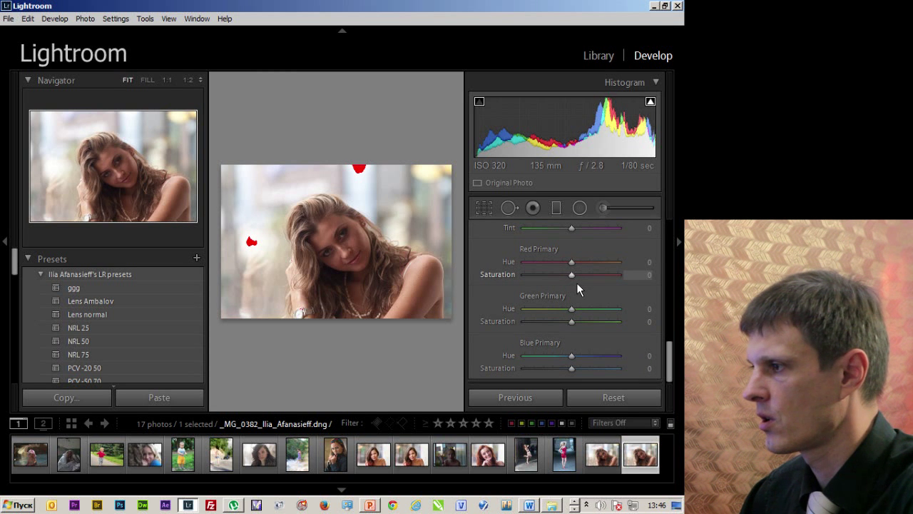
left_click_drag(571, 273, 523, 275)
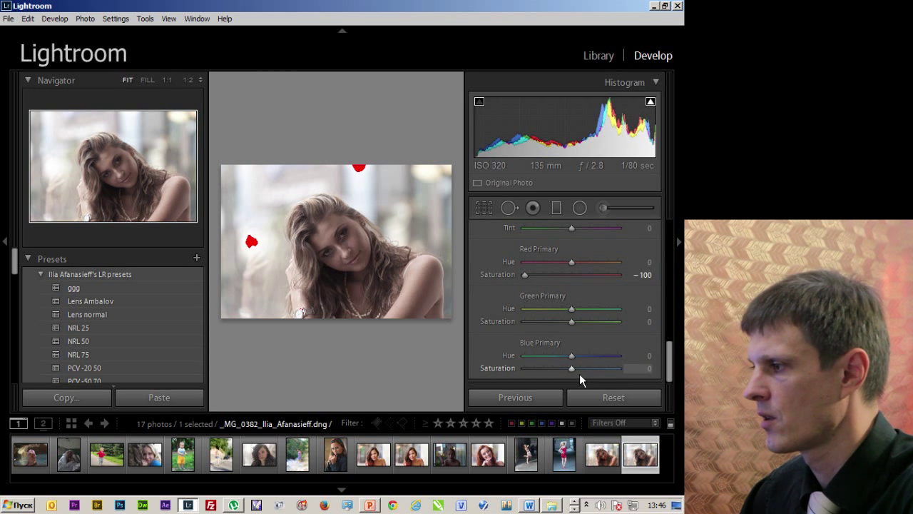
left_click_drag(571, 369, 678, 370)
- Scroll the Word instructions down to item 12 on white balance, then return to Lightroom
key("alt+Tab")
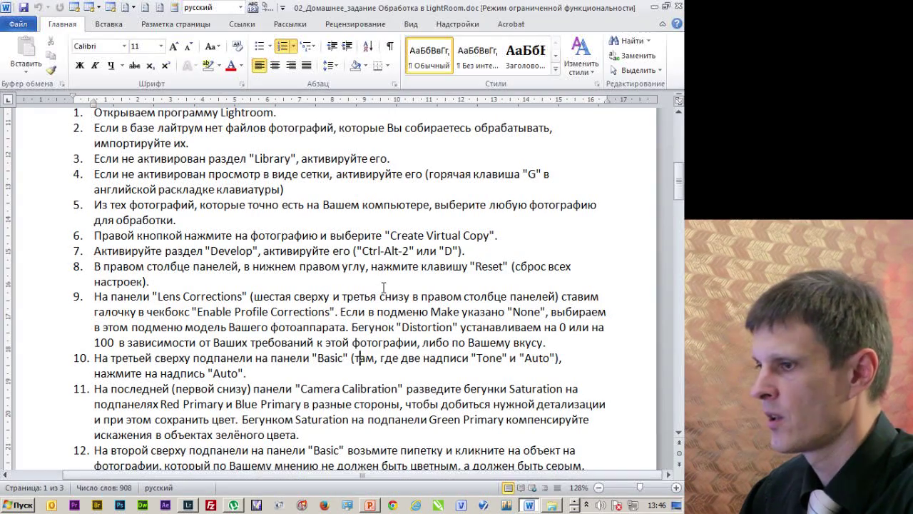
scroll(207, 349, "down", 1)
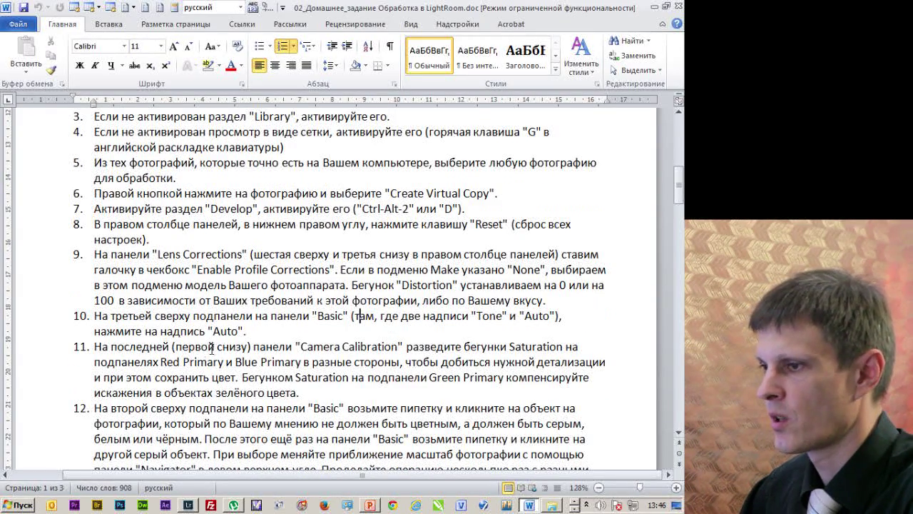
scroll(228, 350, "down", 2)
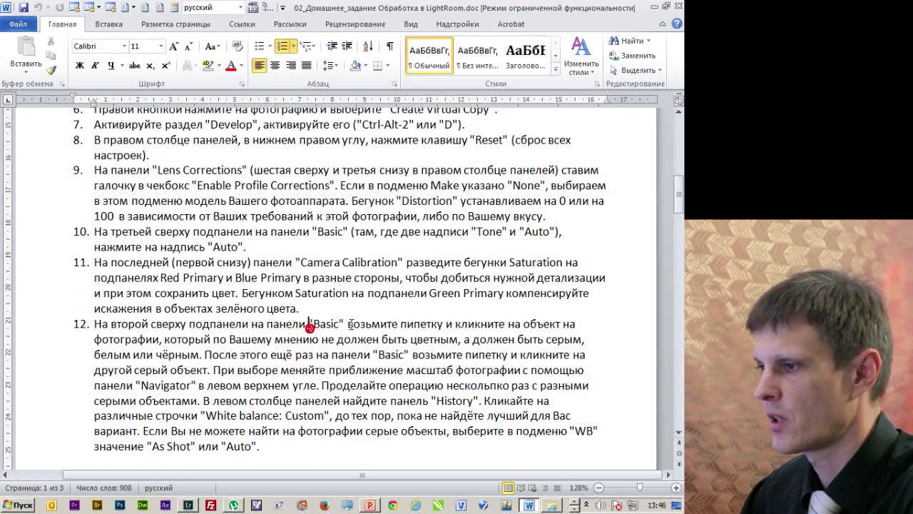
scroll(316, 335, "down", 2)
scroll(351, 325, "down", 1)
scroll(351, 325, "down", 2)
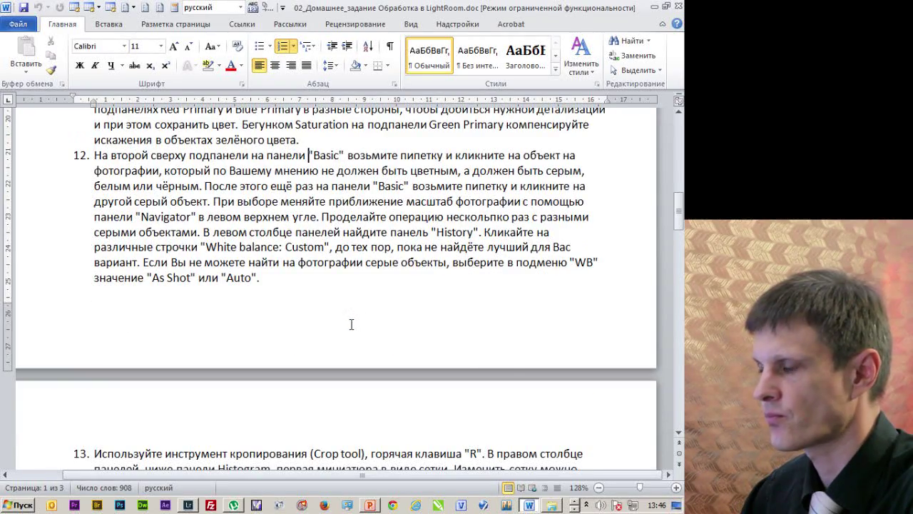
key("alt+Tab")
- Sample four neutral areas with the WB eyedropper, ending at Custom, Temp 2950, Tint +2
left_click_drag(670, 362, 671, 228)
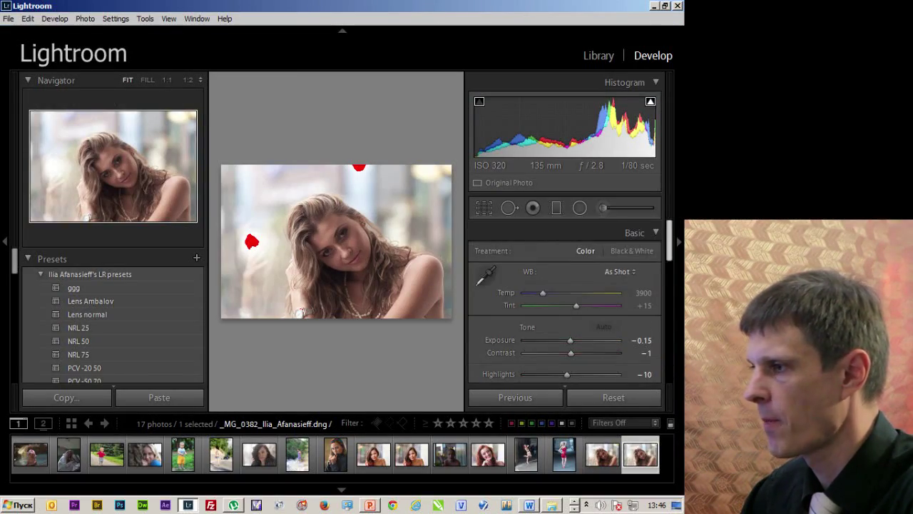
left_click(488, 278)
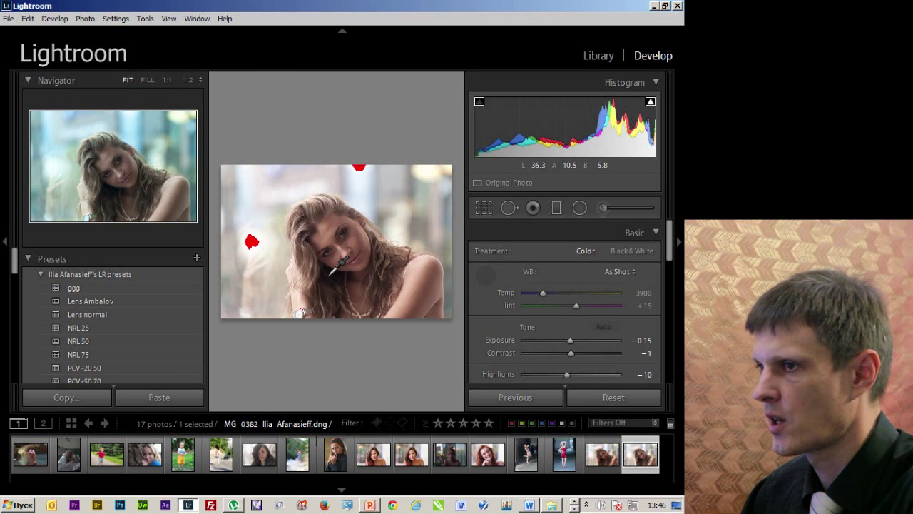
left_click(331, 270)
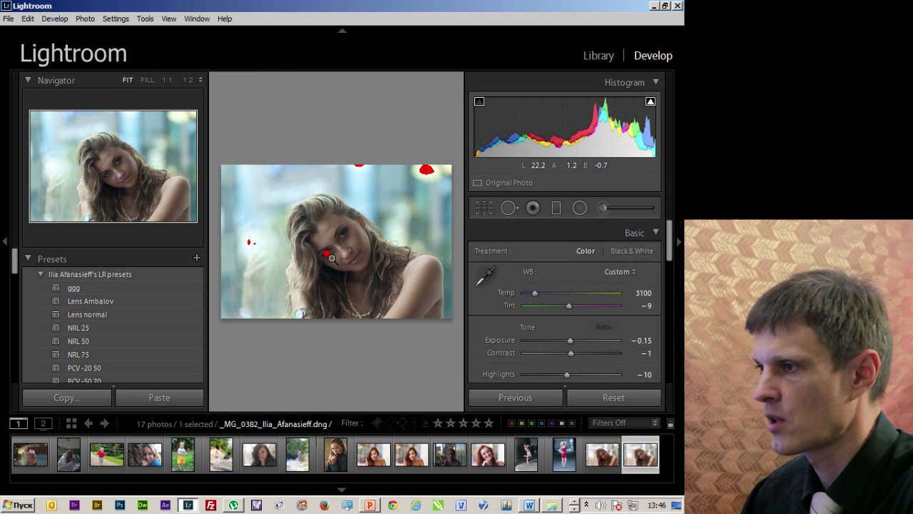
left_click(487, 276)
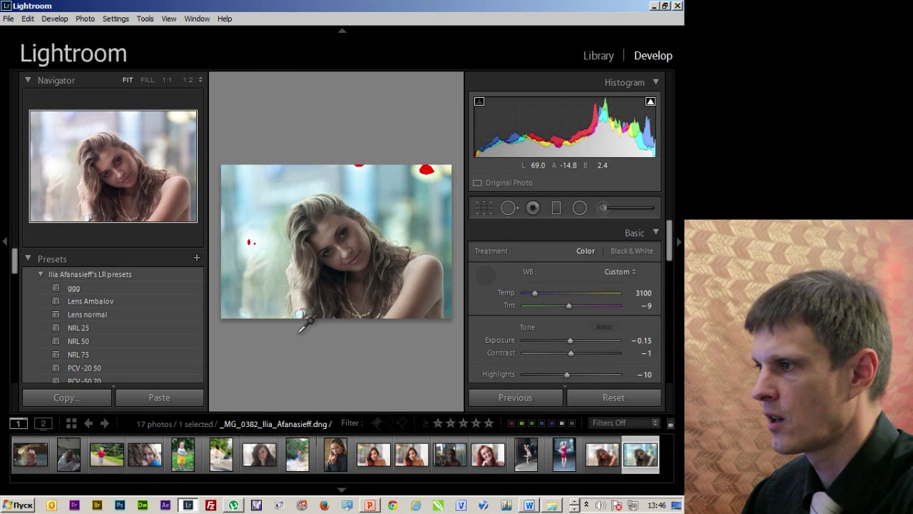
left_click(300, 314)
left_click(488, 278)
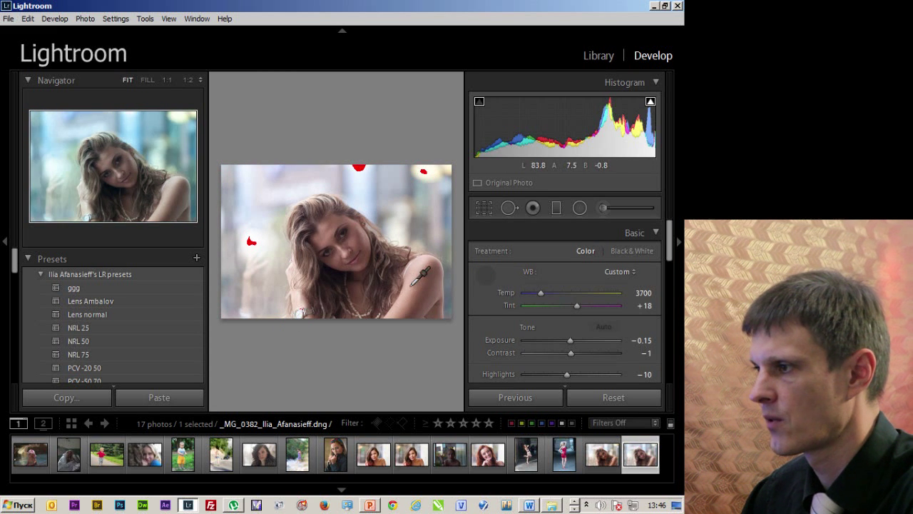
left_click(412, 283)
left_click(488, 278)
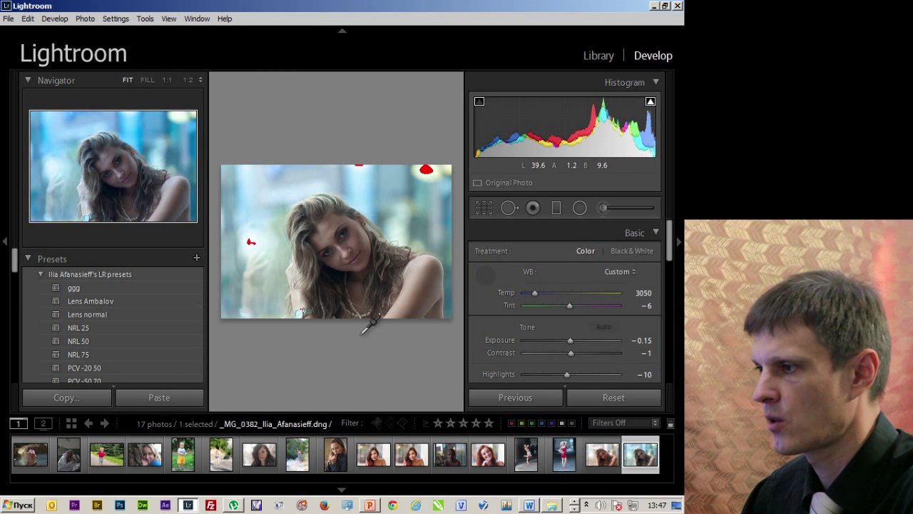
left_click(360, 311)
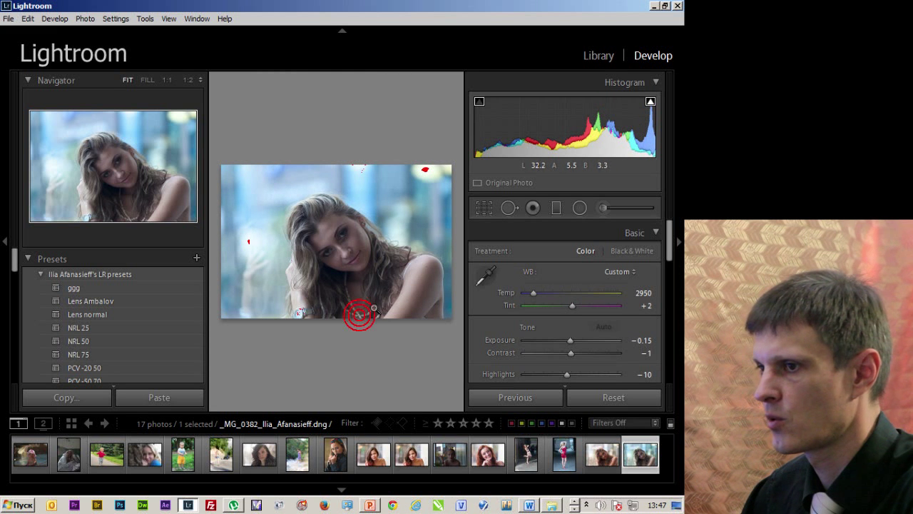
- Compare the White Balance: Custom history states and return to the Temp 2950, Tint +2 version
left_click(37, 265)
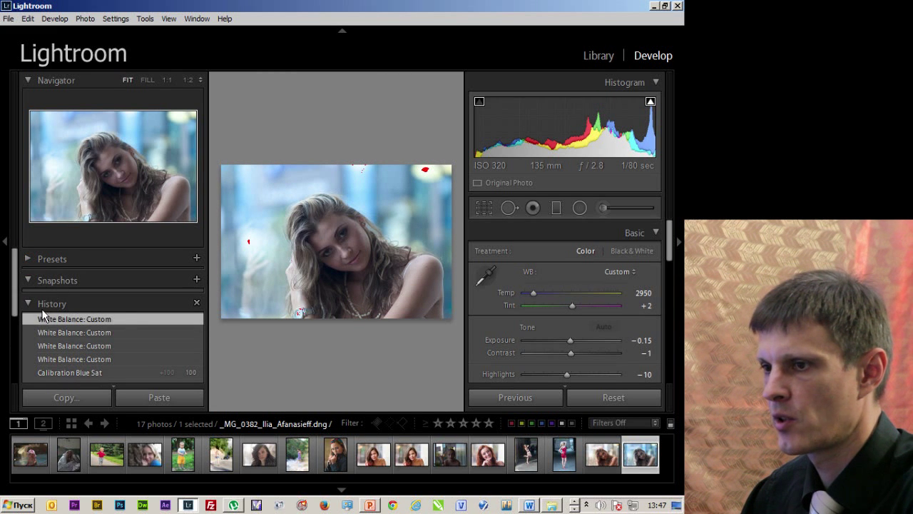
left_click(88, 357)
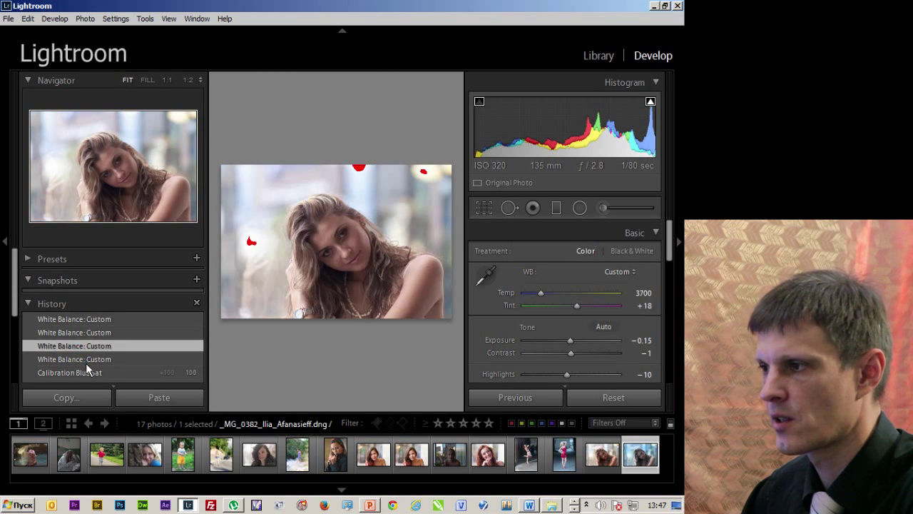
left_click(88, 354)
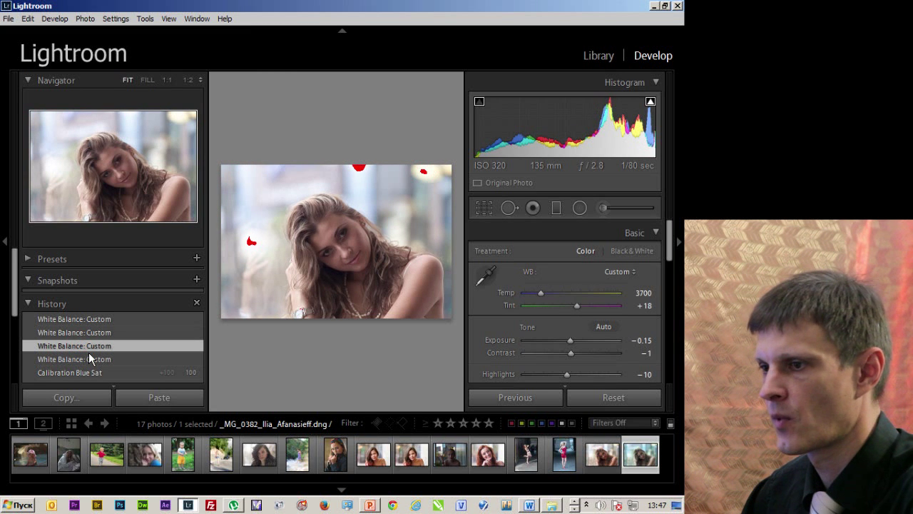
left_click(99, 330)
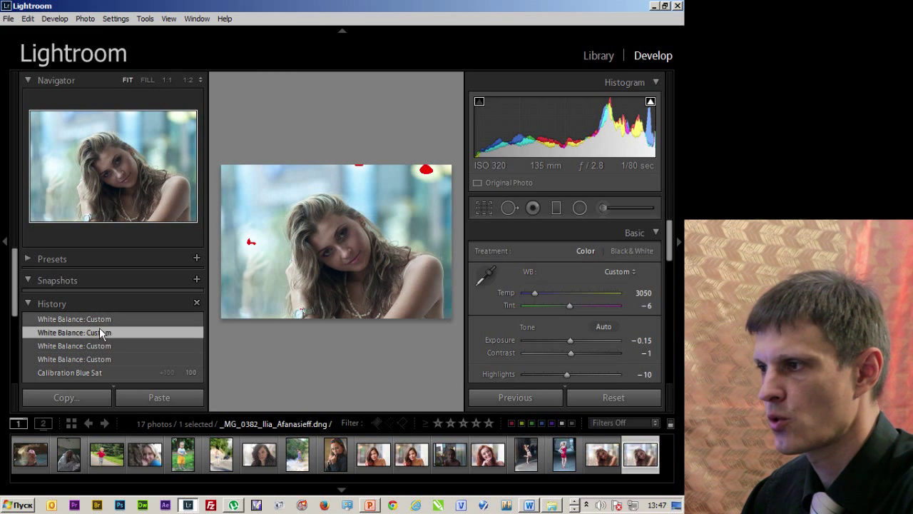
left_click(94, 359)
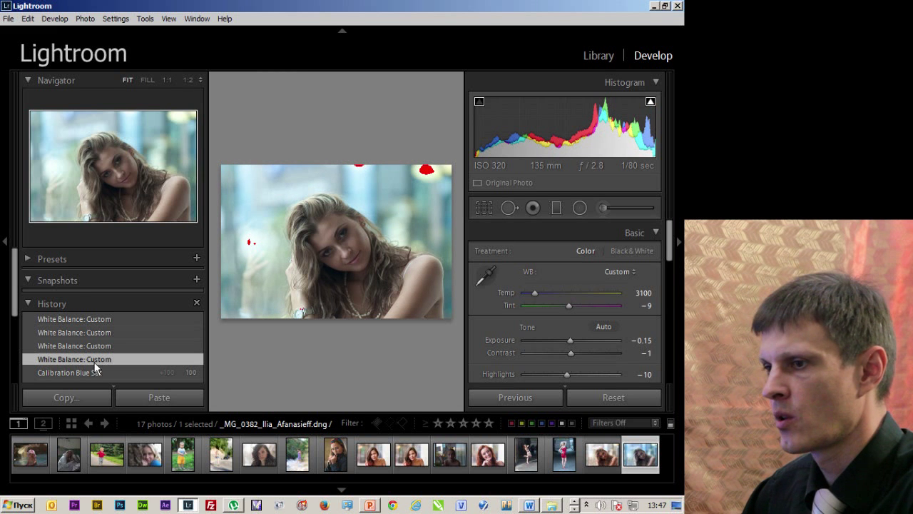
left_click(105, 321)
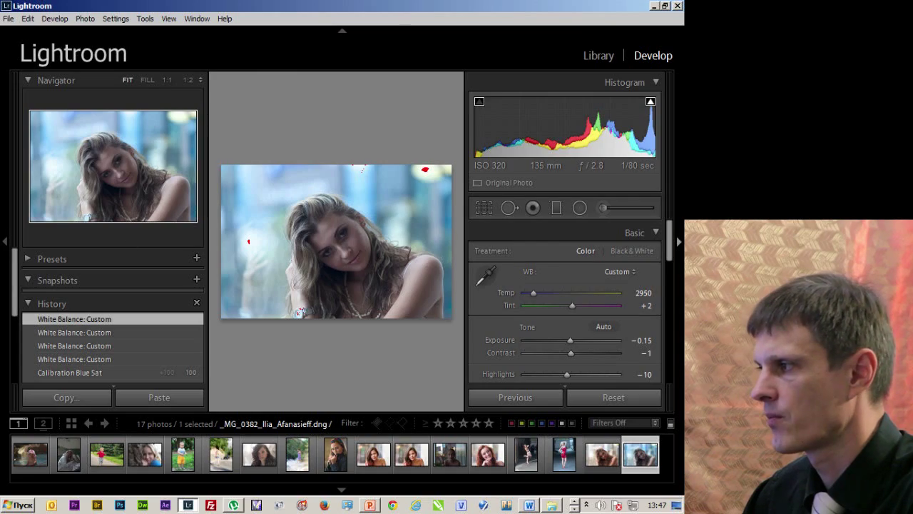
- Collapse the Basic panel and check the Word instructions before returning to Lightroom
left_click(663, 239)
key("alt+Tab")
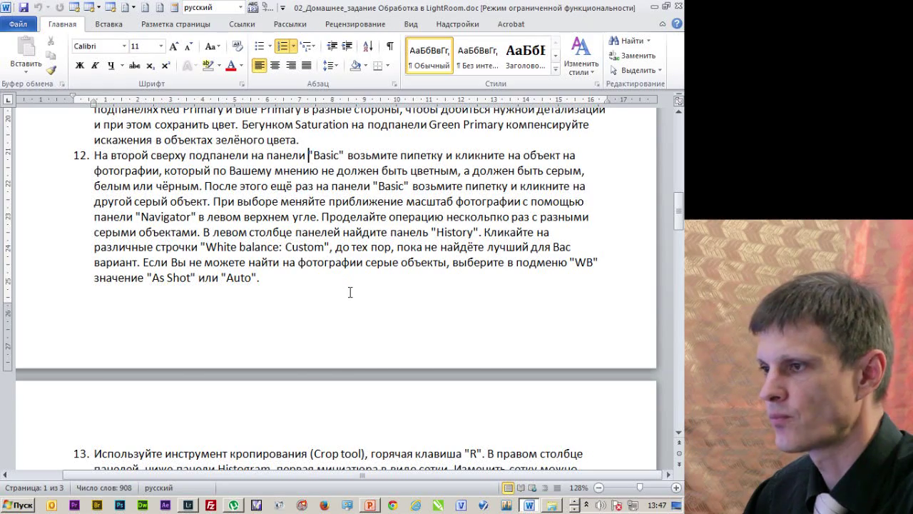
scroll(355, 289, "down", 2)
key("alt+Tab")
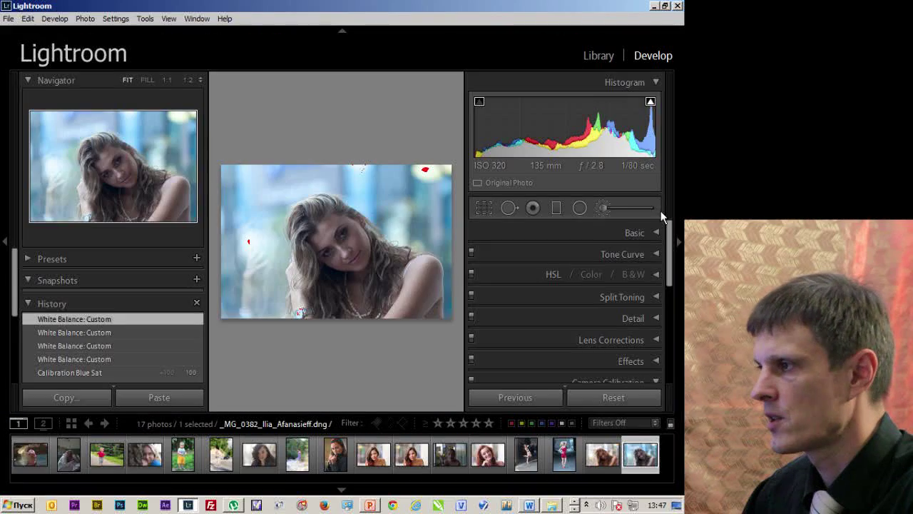
- Crop the portrait tighter from the top-left corner at the original aspect ratio, then review the crop guide overlays
left_click(484, 208)
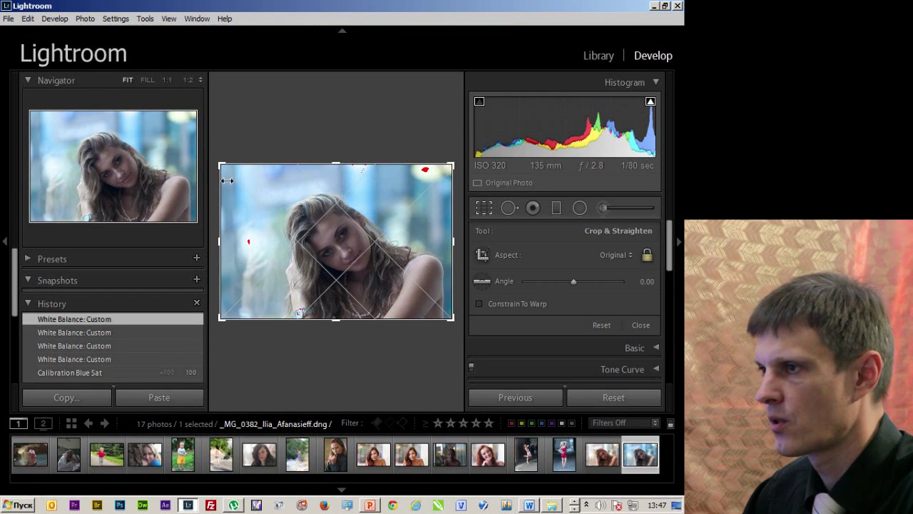
left_click_drag(225, 166, 239, 172)
key("Return")
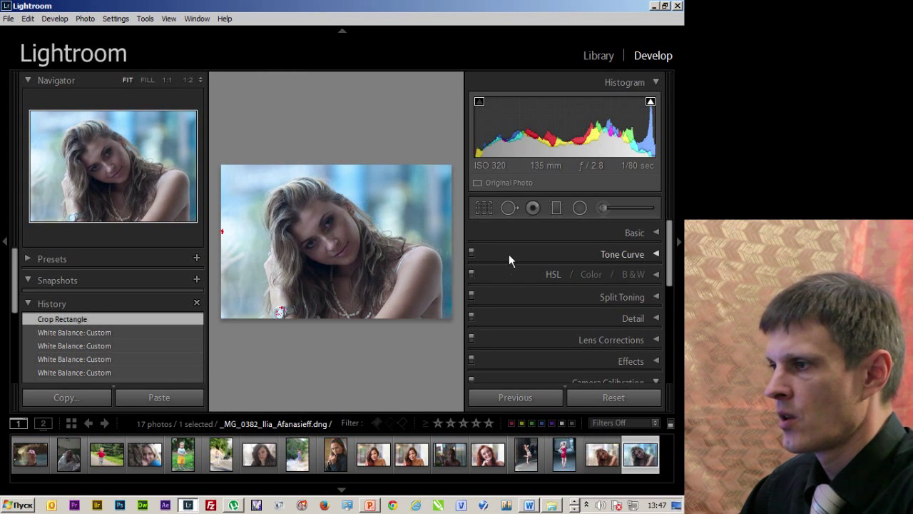
left_click(489, 218)
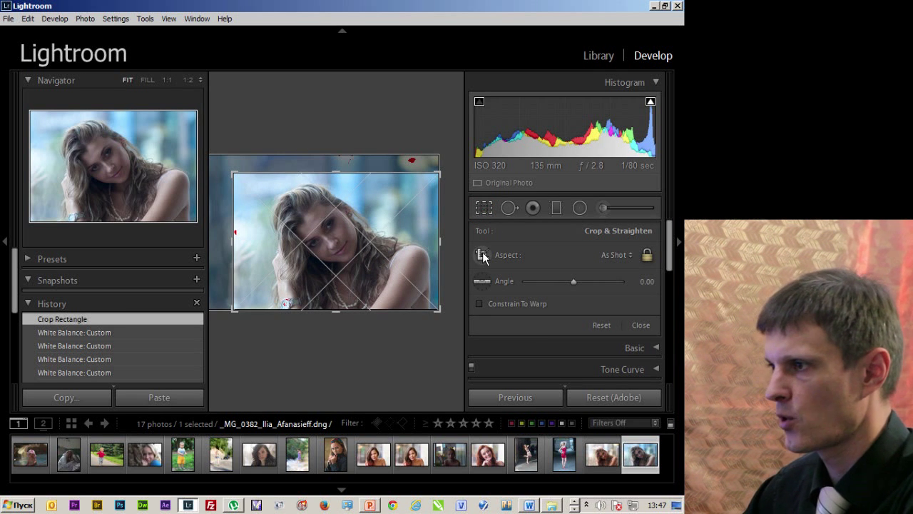
key("o")
key("o")
key("o")
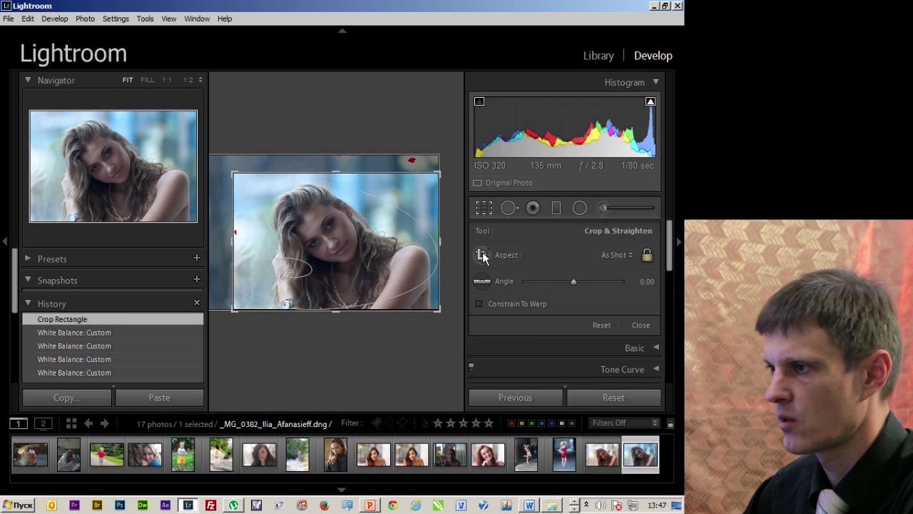
key("o")
key("o")
key("o")
key("o")
key("o")
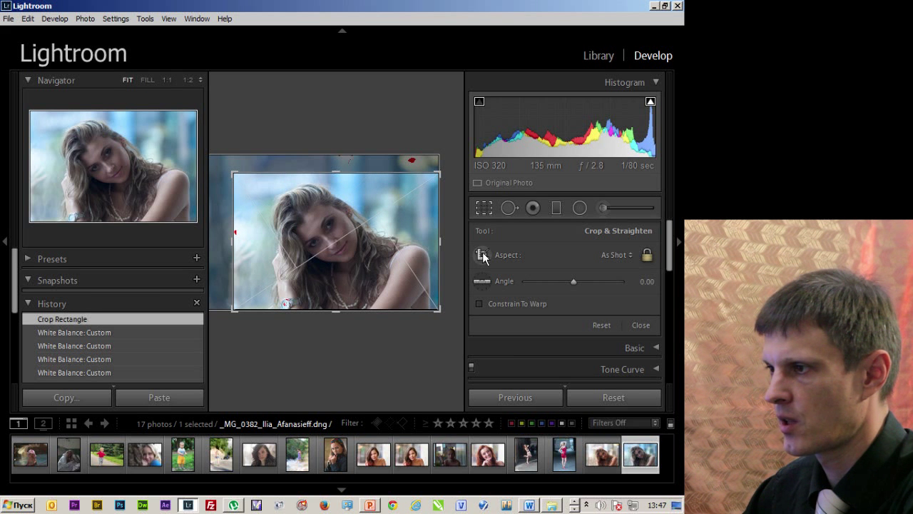
key("shift+o")
key("shift+o")
key("shift+o")
key("shift+o")
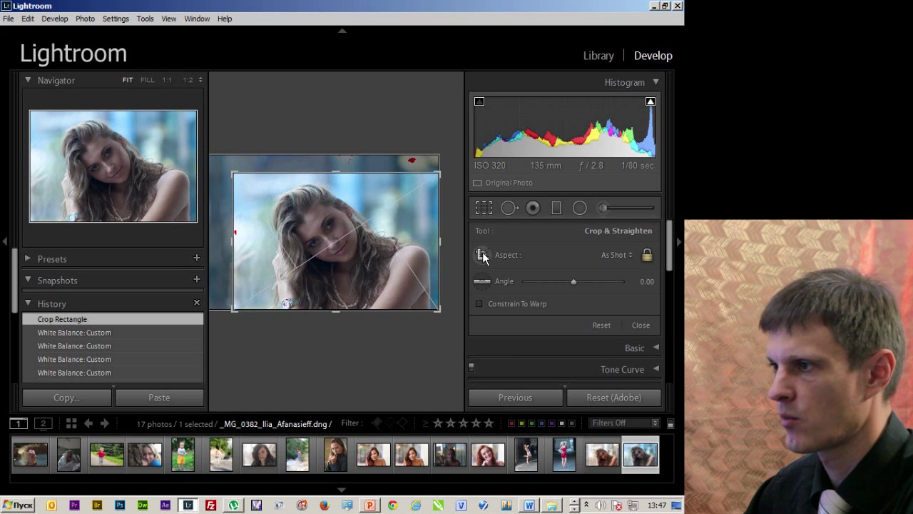
key("shift+o")
left_click(484, 208)
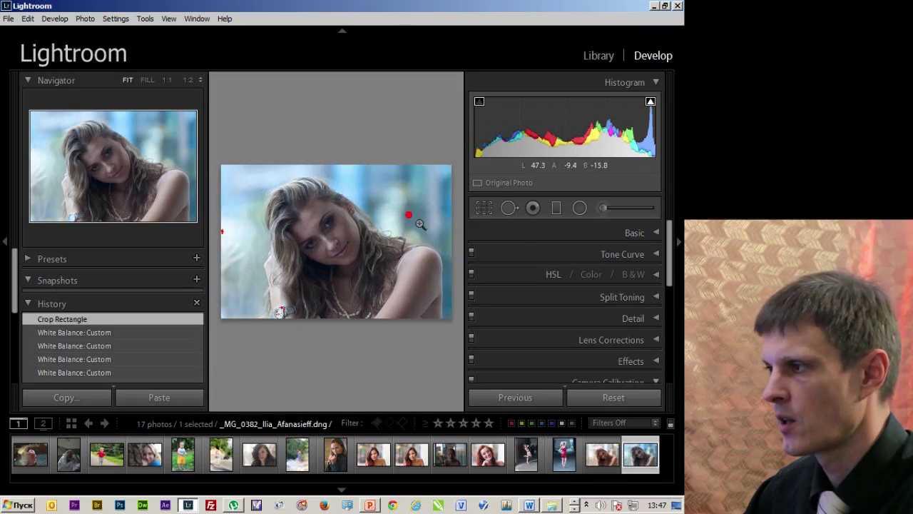
- Mark the reading place at item 15 in the Word homework instructions
key("alt+Tab")
left_click(324, 282)
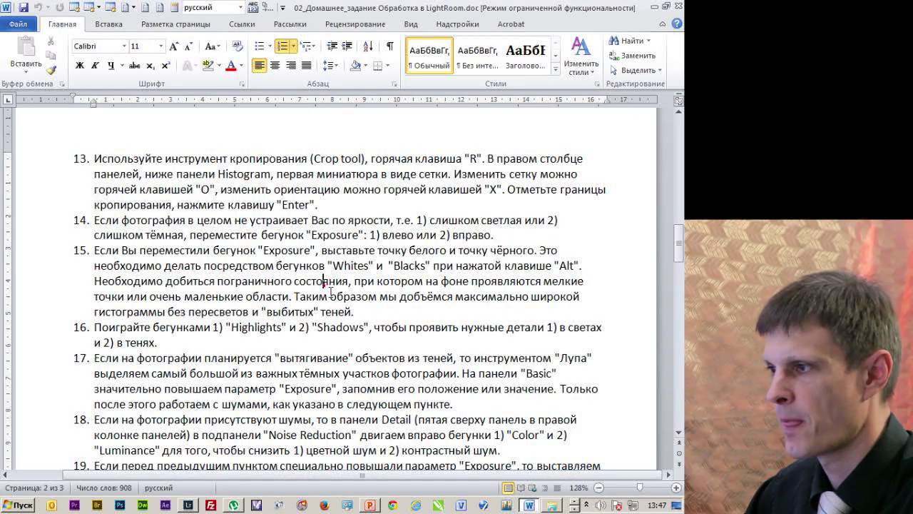
scroll(370, 272, "down", 1)
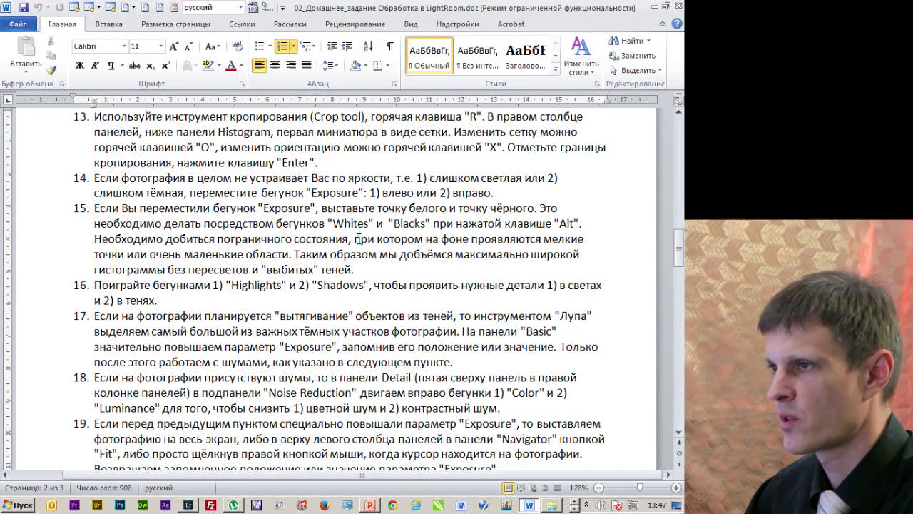
key("alt+Tab")
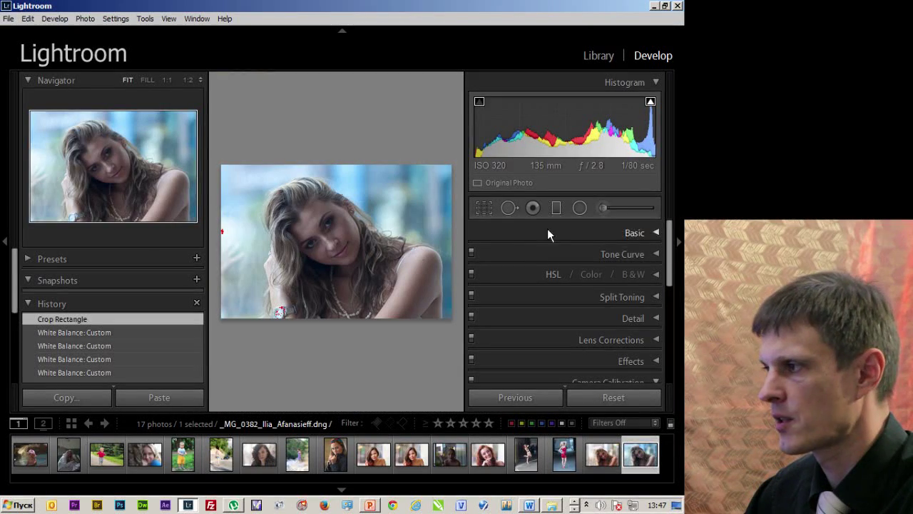
- Hide the left panel and brighten the portrait to Exposure +0.36, noting item 15 in the instructions
left_click(6, 242)
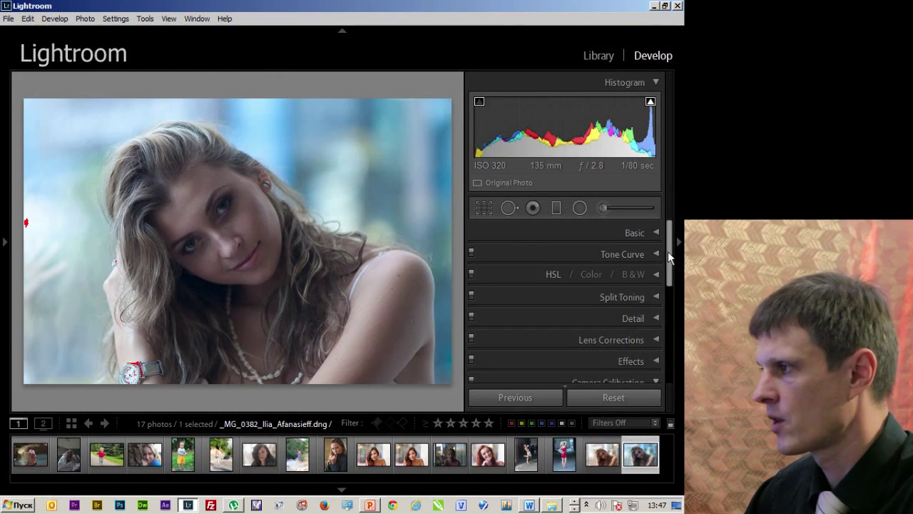
left_click(629, 232)
left_click_drag(567, 332, 580, 347)
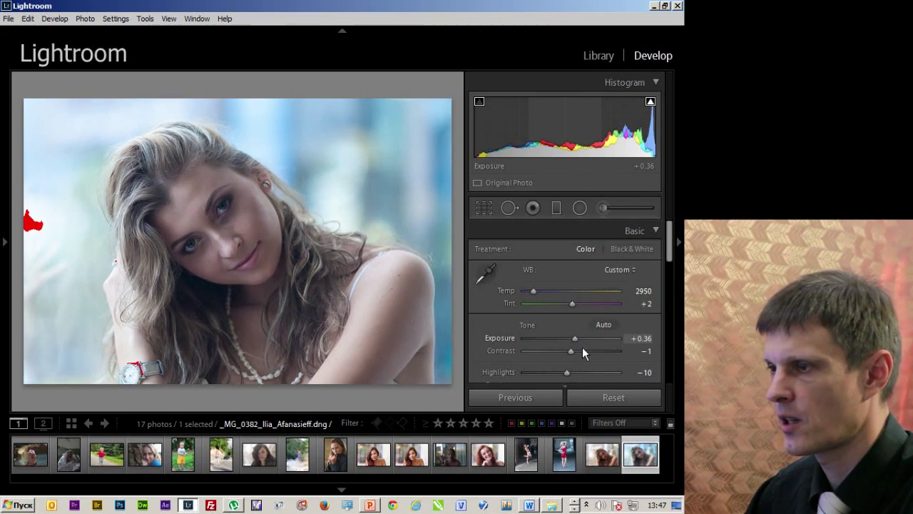
key("alt+Tab")
left_click(351, 240)
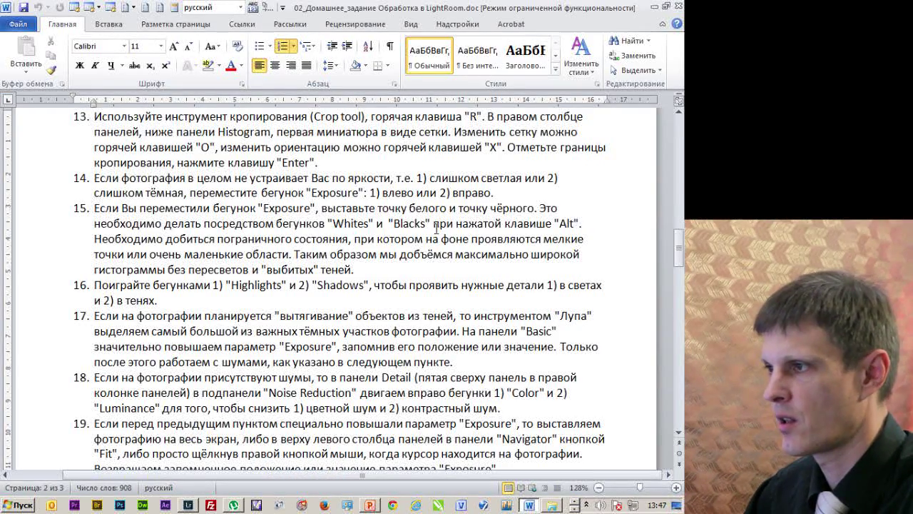
key("alt+Tab")
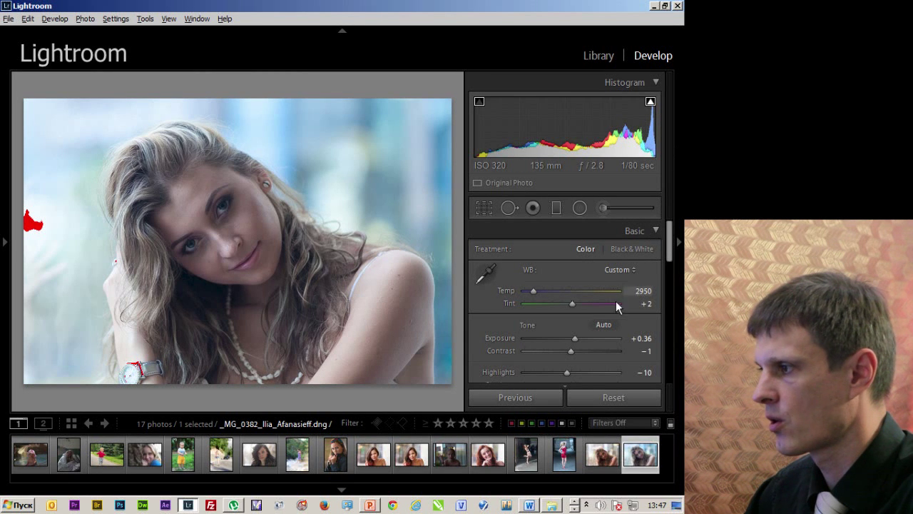
- Turn on the highlight clipping warning and lower Whites to +17 and Blacks to -23
left_click_drag(673, 259, 677, 276)
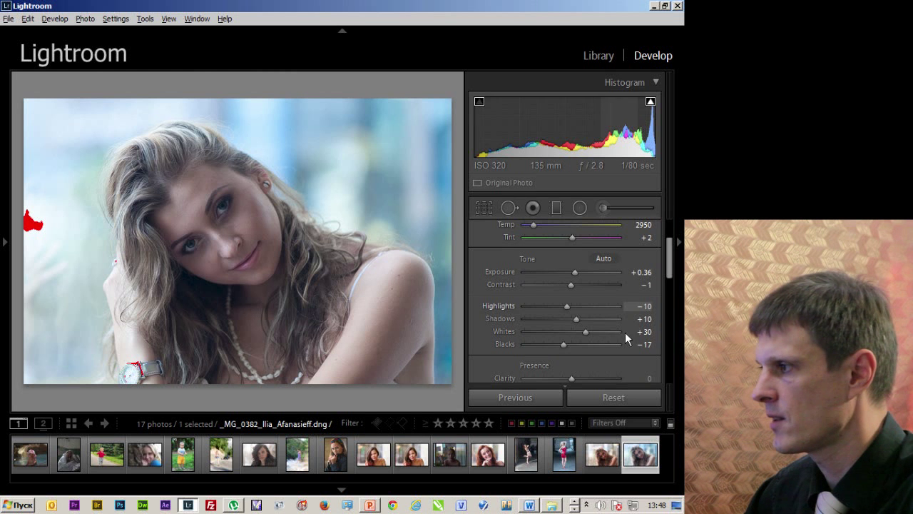
left_click(651, 102)
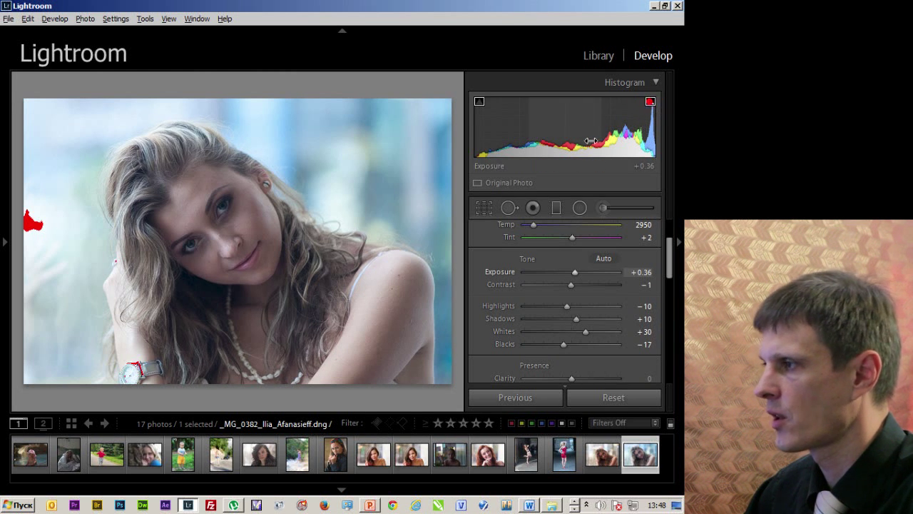
left_click_drag(595, 338, 586, 340)
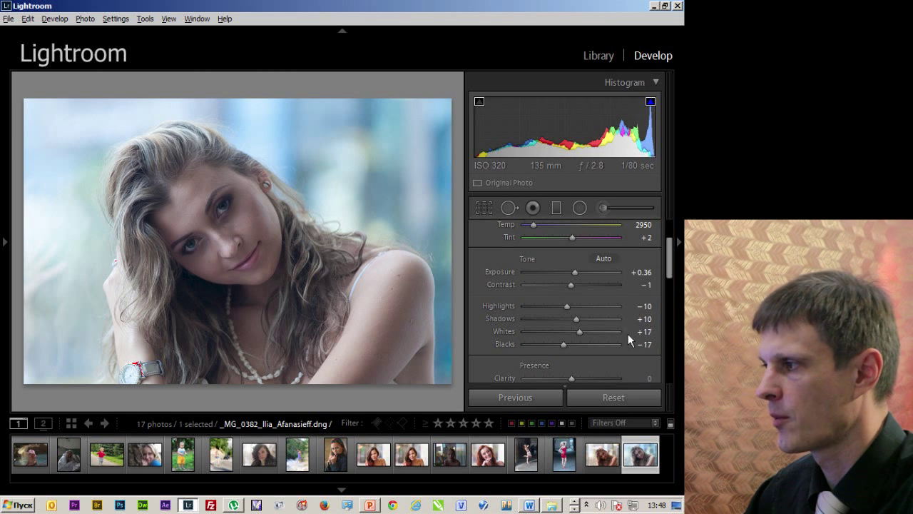
left_click_drag(670, 261, 674, 280)
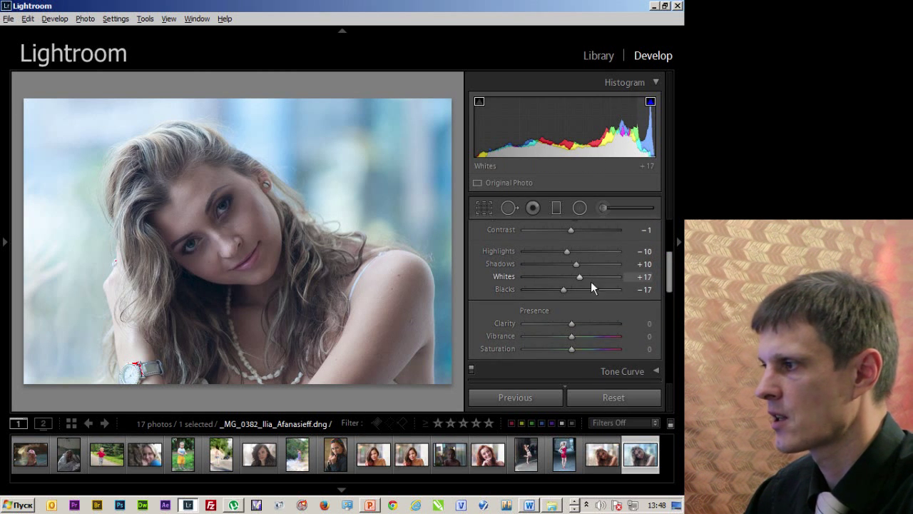
left_click_drag(563, 290, 561, 290)
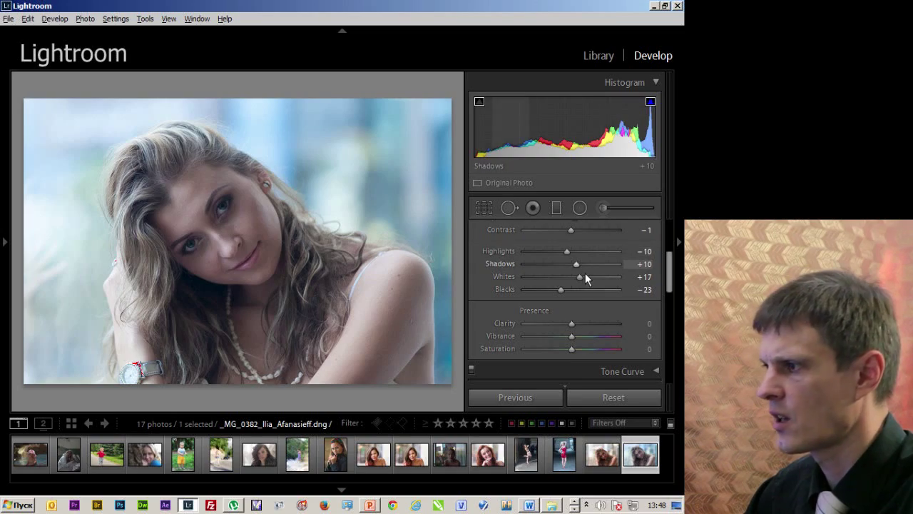
- Mark the reading place at item 17 in the Word homework instructions
key("alt+Tab")
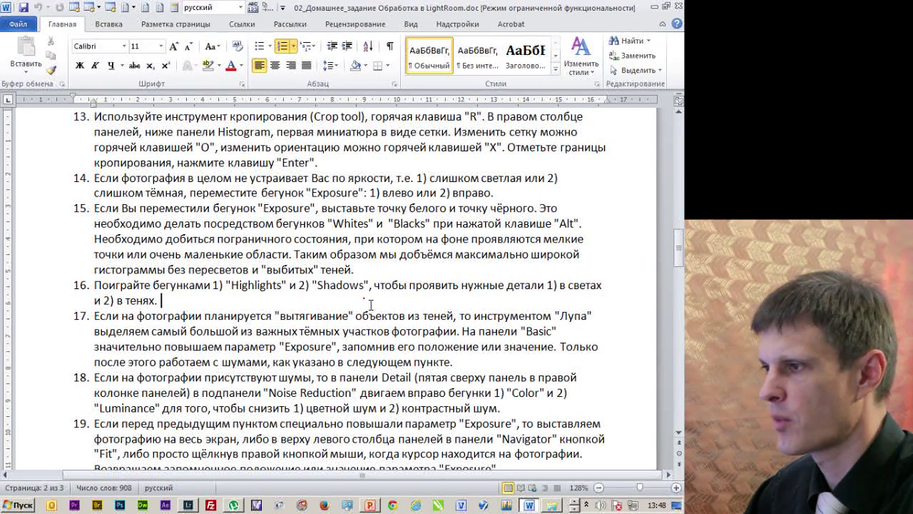
scroll(370, 305, "down", 1)
scroll(362, 297, "down", 1)
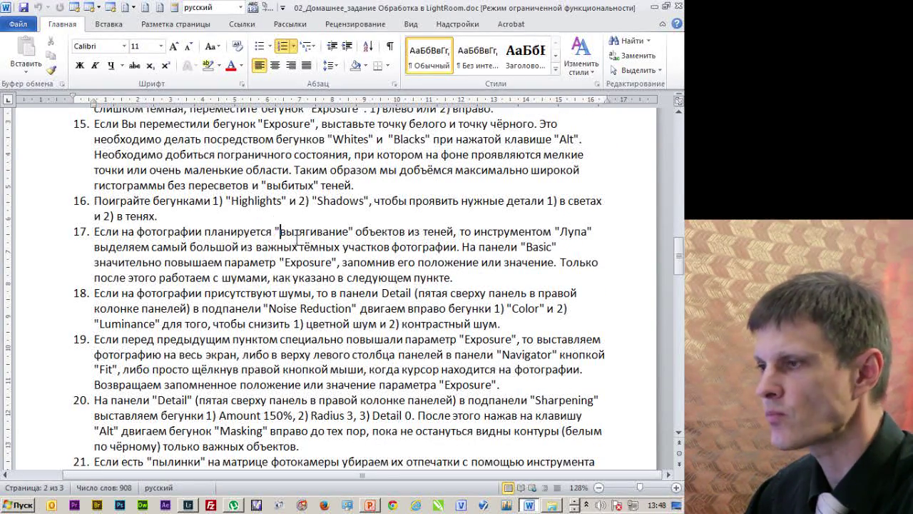
left_click(377, 230)
- Copy the Exposure value +0.36 and zoom the photo to a 1:1 close-up
key("alt+Tab")
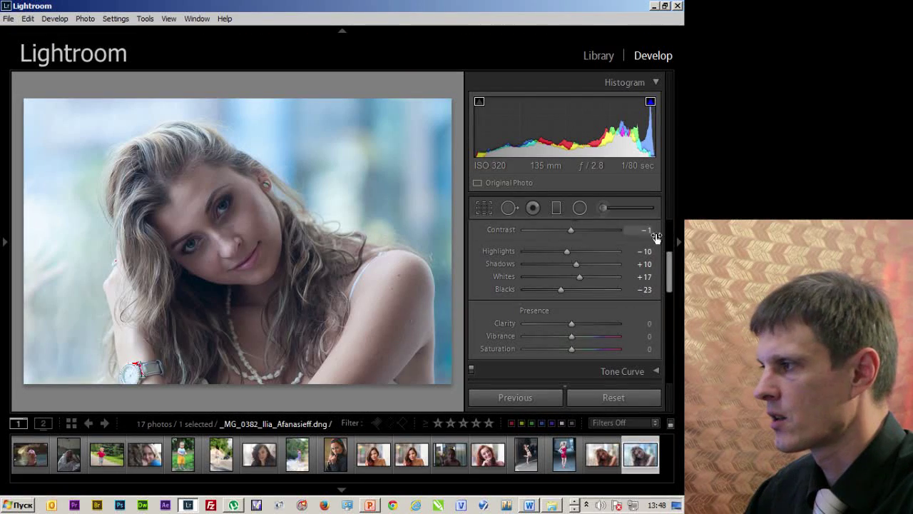
left_click_drag(676, 284, 678, 235)
scroll(662, 274, "down", 1)
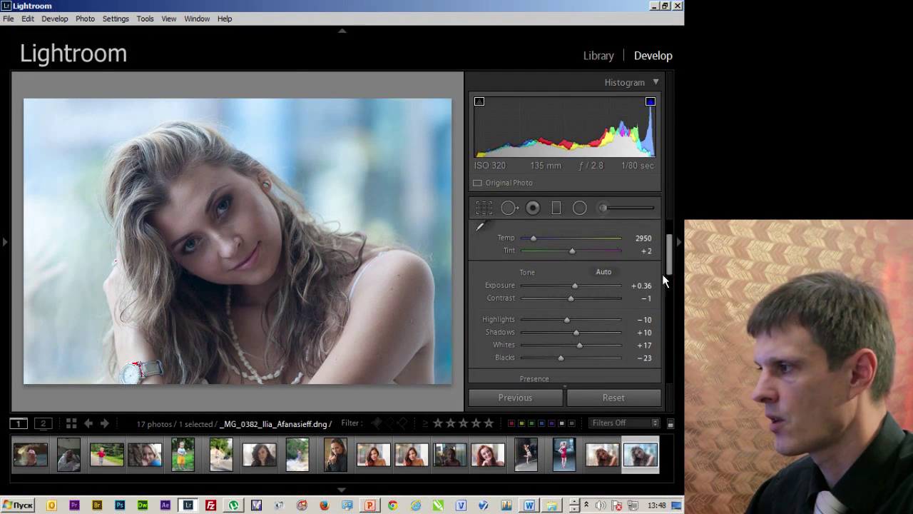
left_click(641, 285)
right_click(651, 287)
left_click(555, 321)
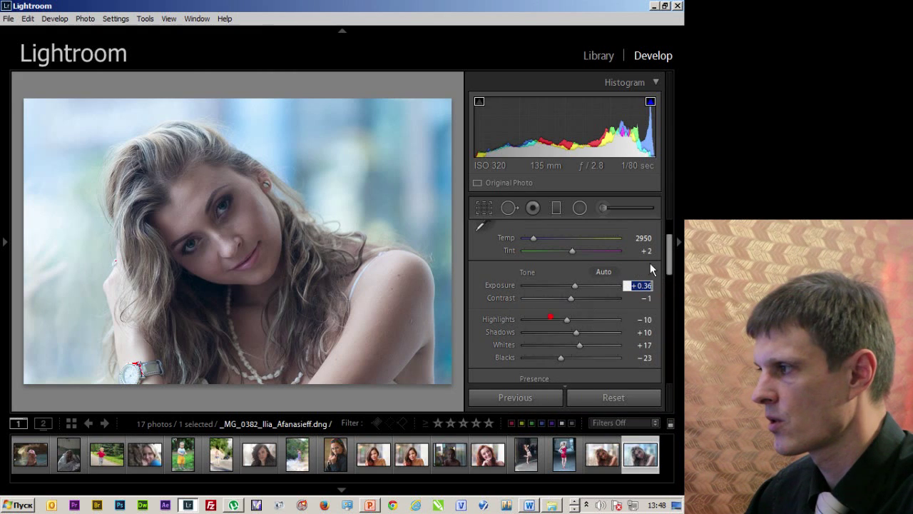
left_click(416, 221)
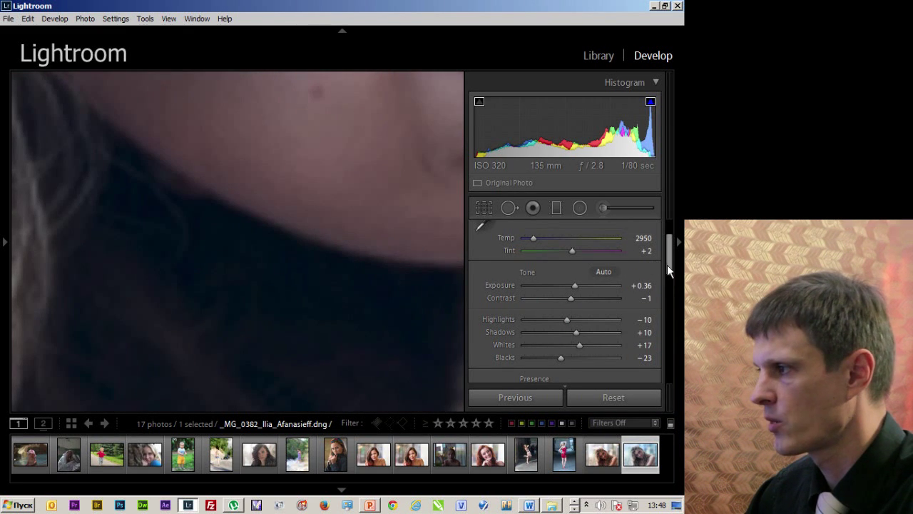
- Push Exposure far right to reveal shadow noise and compare with Detail adjustments off and on
left_click_drag(667, 265, 675, 318)
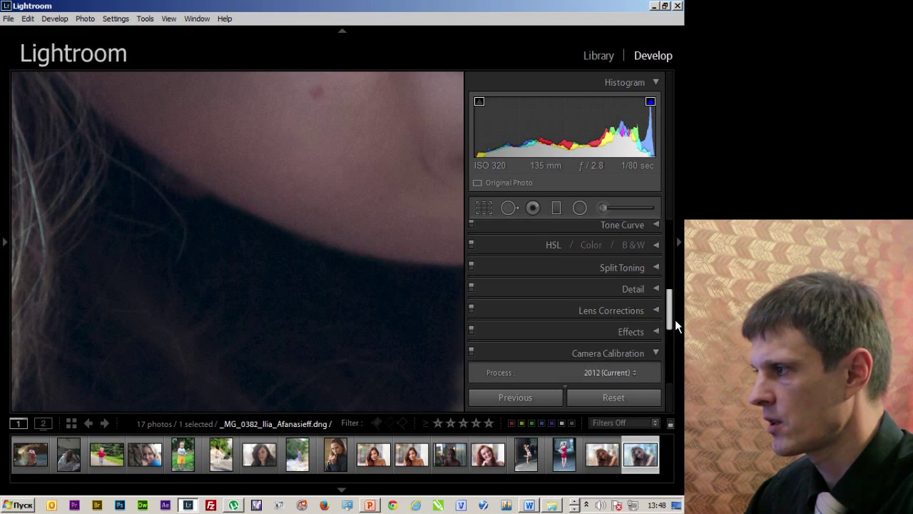
left_click(655, 361)
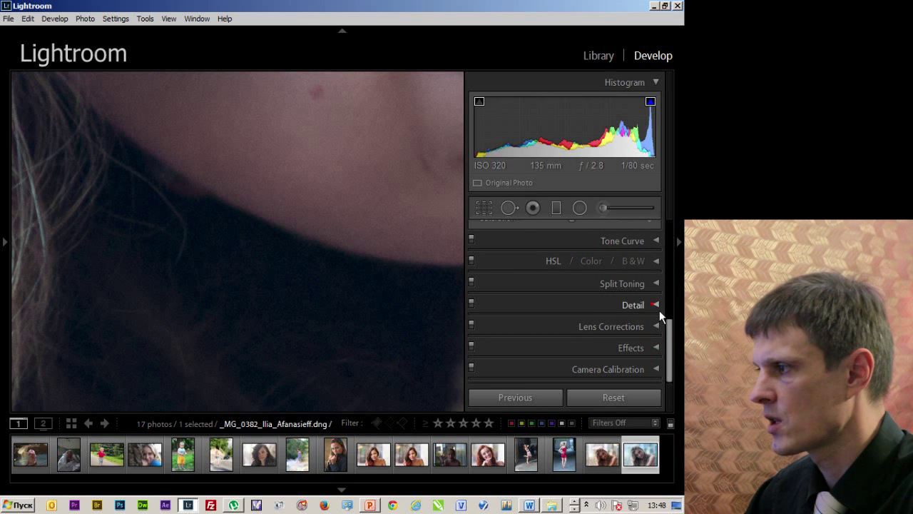
left_click(659, 309)
mouse_move(672, 314)
left_mouse_down()
mouse_move(681, 368)
mouse_move(675, 239)
left_mouse_up()
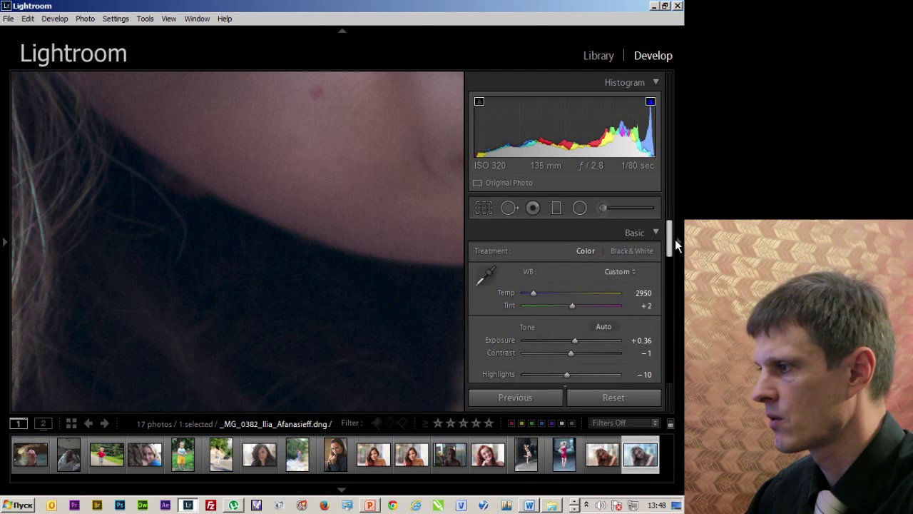
left_click_drag(578, 343, 617, 343)
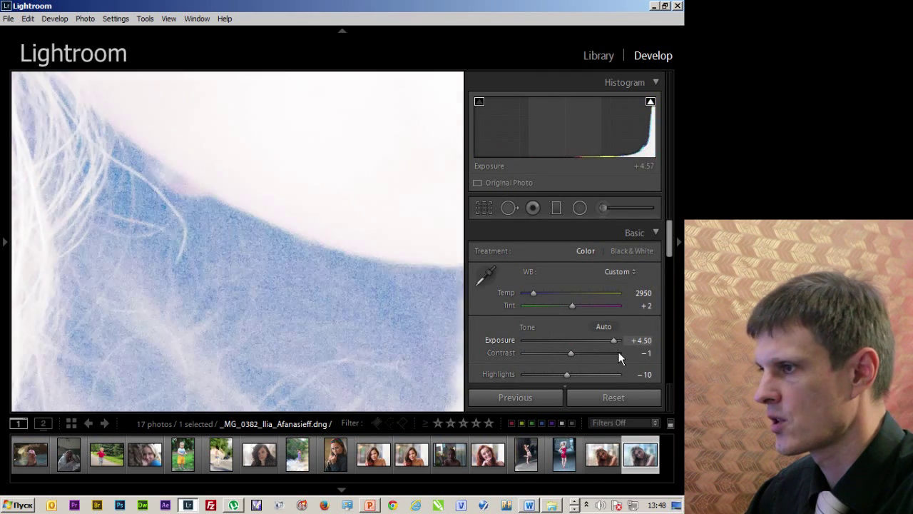
left_click_drag(676, 253, 675, 307)
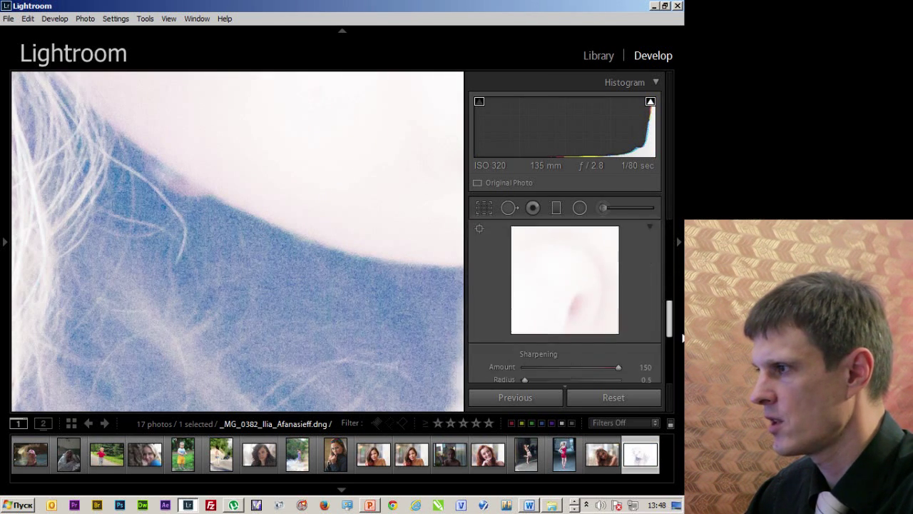
left_click(478, 268)
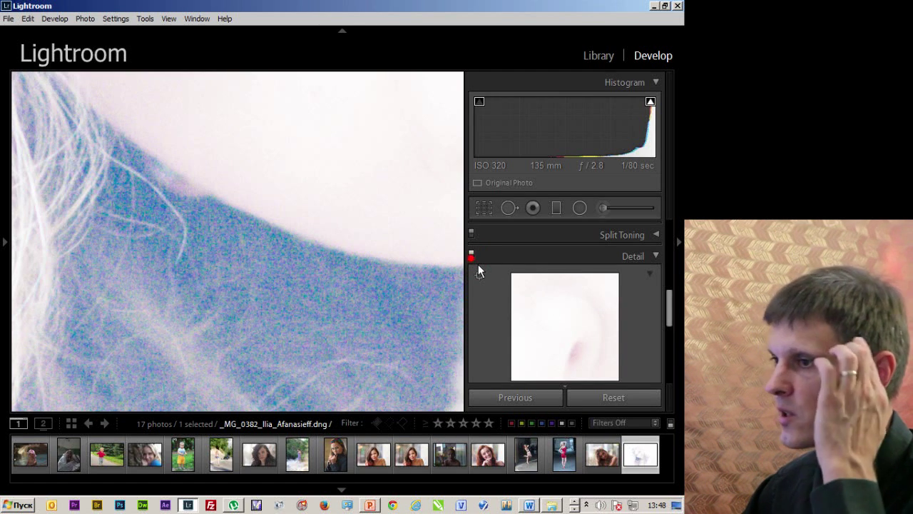
left_click(478, 266)
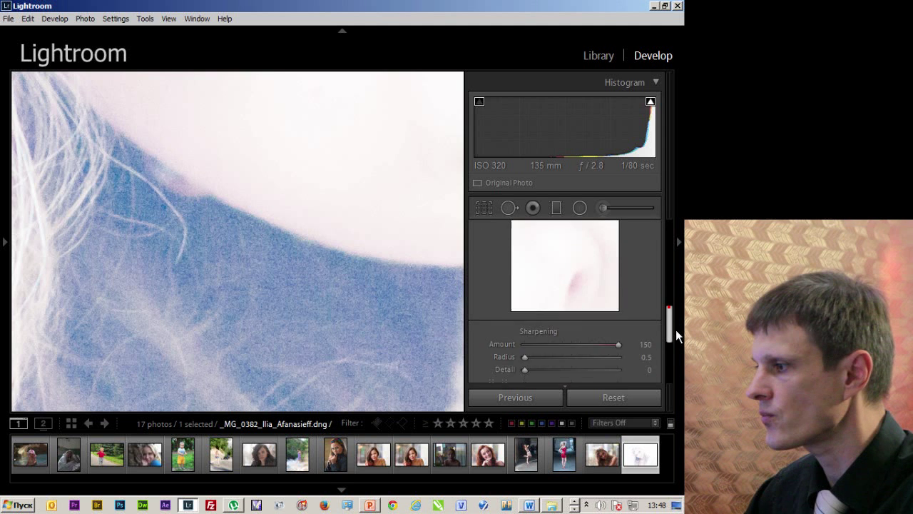
left_click_drag(674, 308, 676, 347)
- Set Luminance noise reduction to 19 and restore Exposure to +0.36
mouse_move(547, 338)
left_mouse_down()
mouse_move(560, 350)
mouse_move(548, 351)
left_mouse_up()
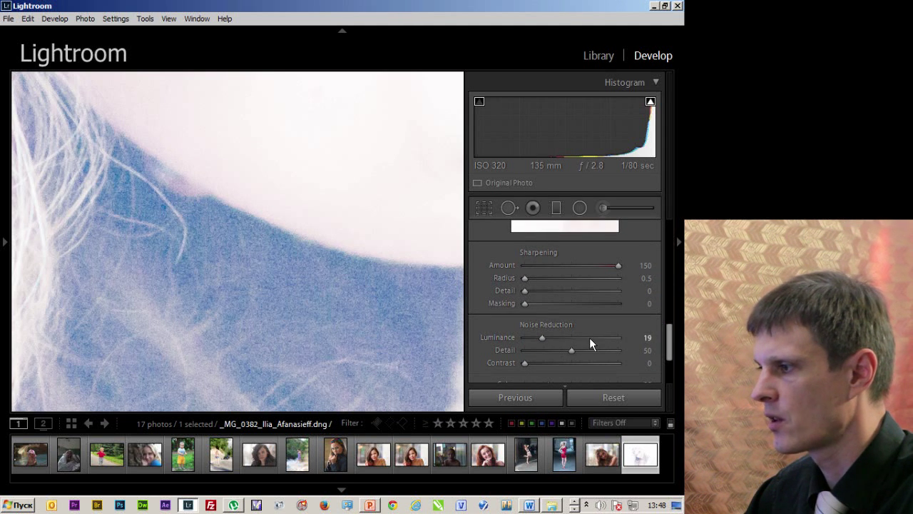
scroll(589, 342, "down", 2)
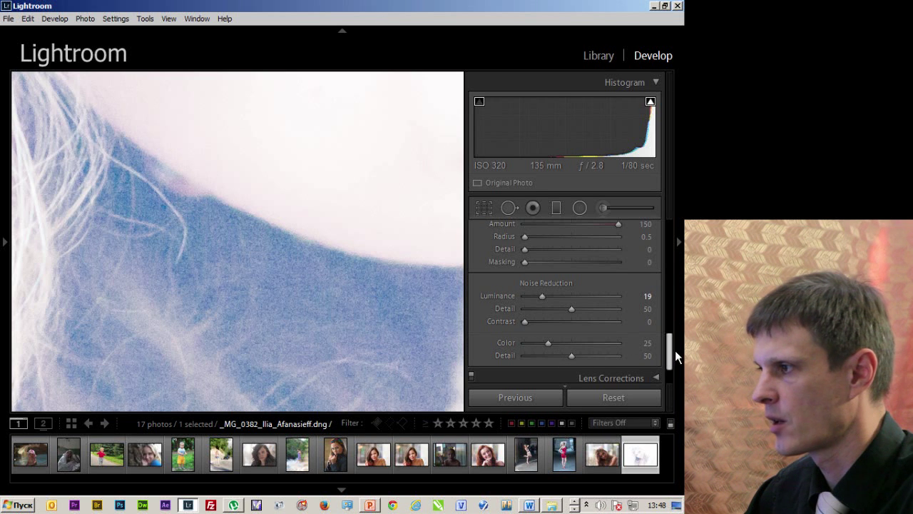
left_click_drag(675, 350, 673, 307)
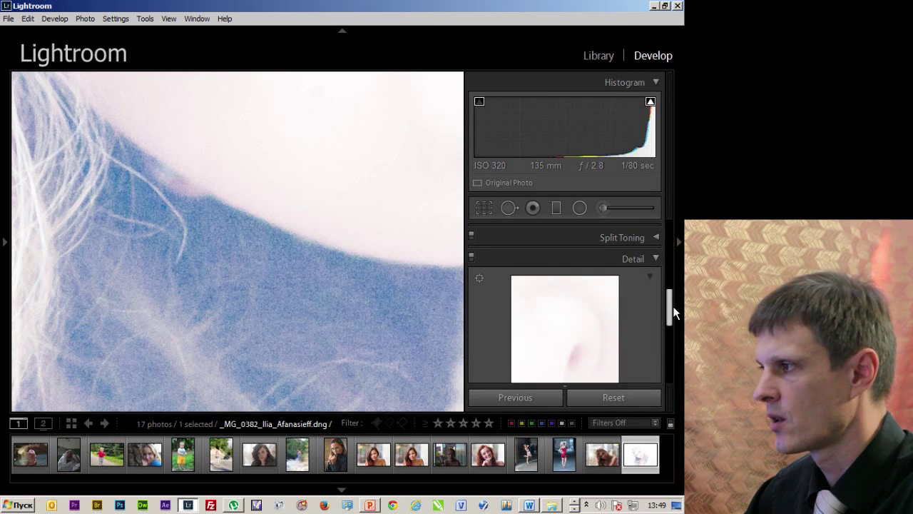
left_click_drag(673, 306, 673, 213)
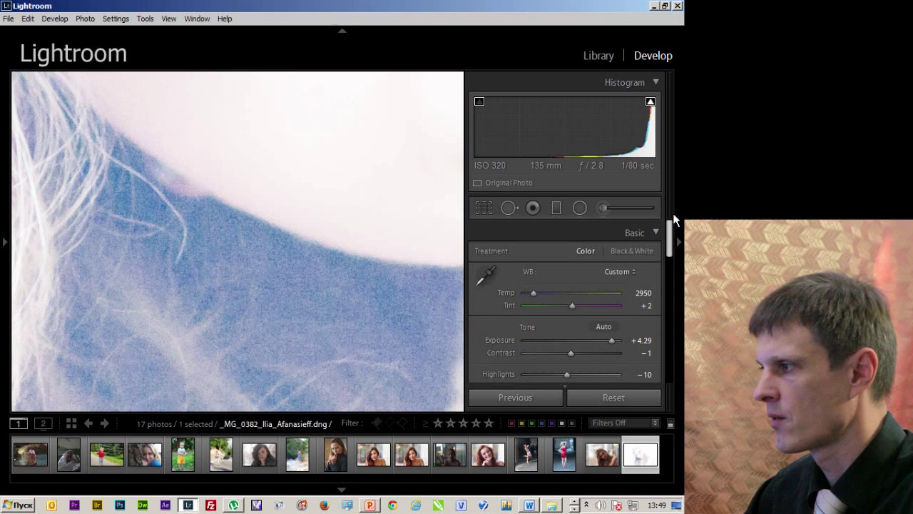
left_click(642, 340)
type("0.36")
key("Return")
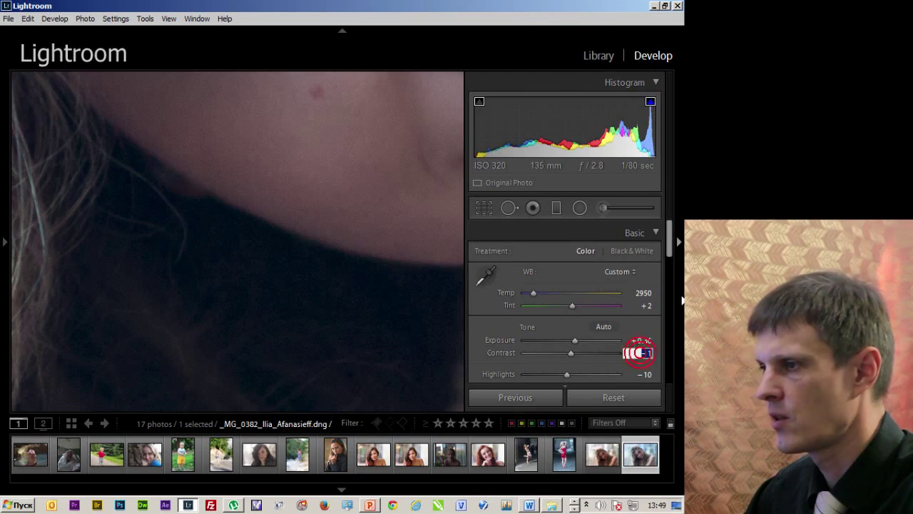
key("alt+Tab")
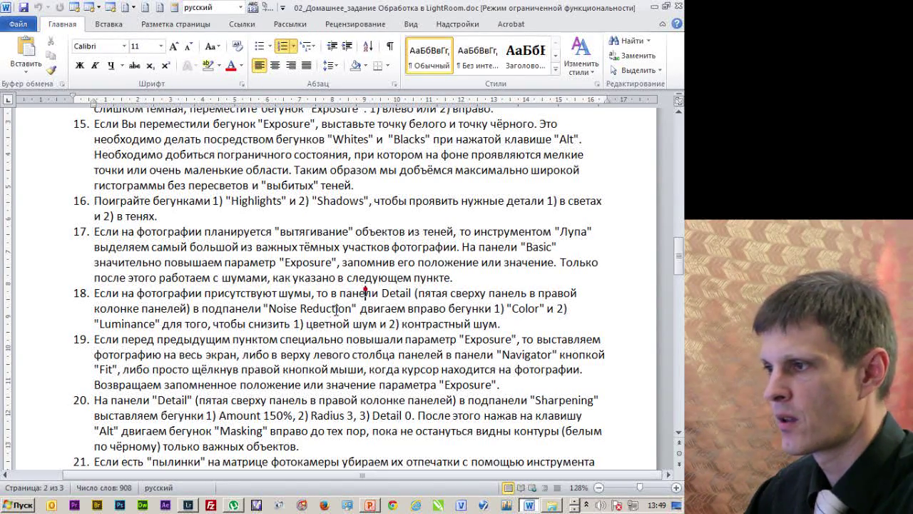
- Select item 20's sharpening instructions in Word, then scroll Lightroom's right panel to Detail
left_click(348, 338)
scroll(305, 355, "down", 1)
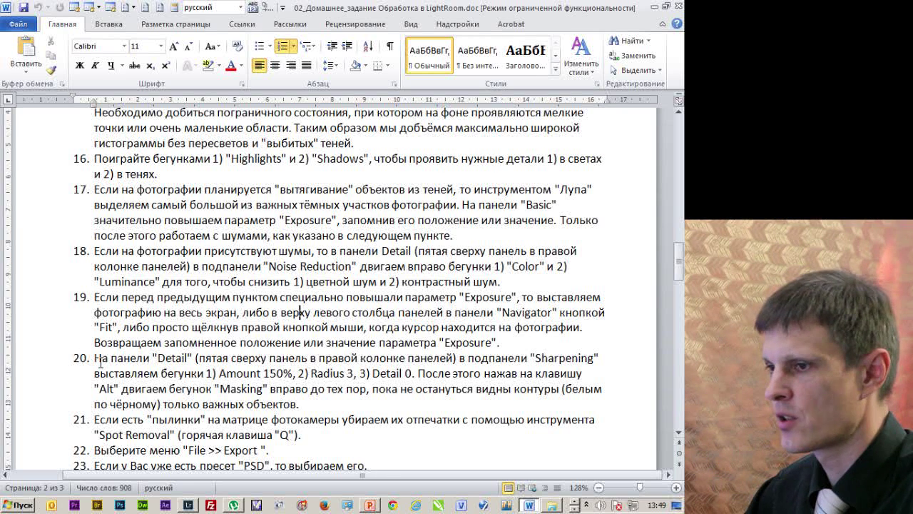
left_click_drag(114, 365, 332, 389)
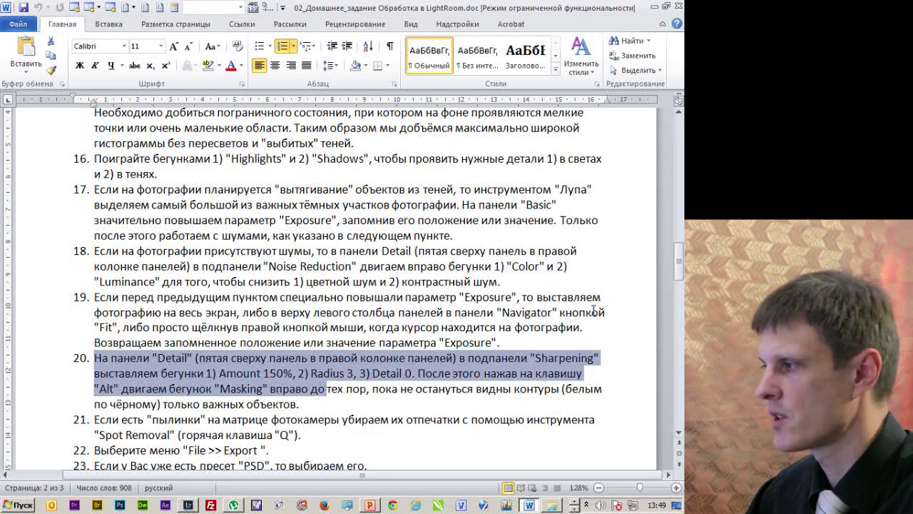
key("alt+Tab")
left_click_drag(677, 254, 673, 341)
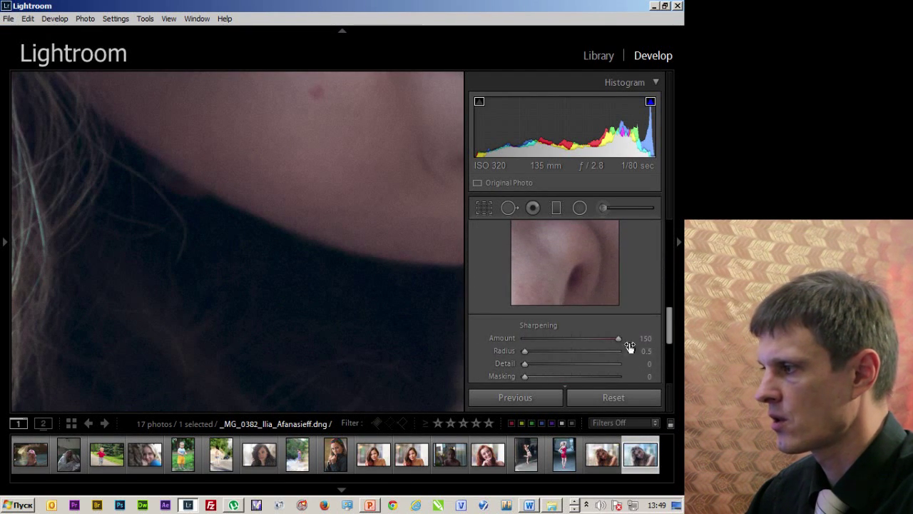
- Set sharpening Radius to 2.8 and Masking to 90, keeping Amount 150 and Detail 0
mouse_move(618, 338)
left_mouse_down()
mouse_move(523, 342)
mouse_move(618, 338)
mouse_move(674, 278)
mouse_move(675, 347)
left_mouse_up()
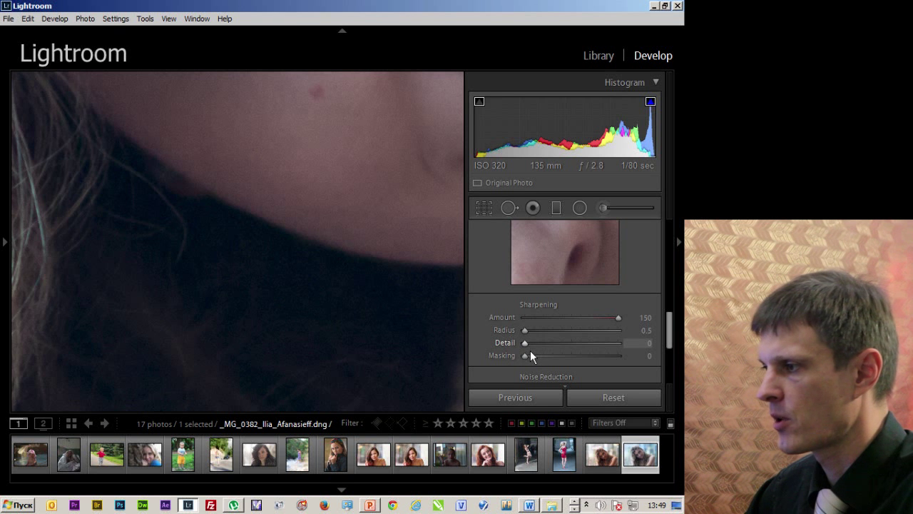
left_click(380, 237)
mouse_move(525, 331)
left_mouse_down()
mouse_move(626, 342)
mouse_move(602, 341)
mouse_move(611, 341)
left_mouse_up()
key("alt")
key("alt+Tab")
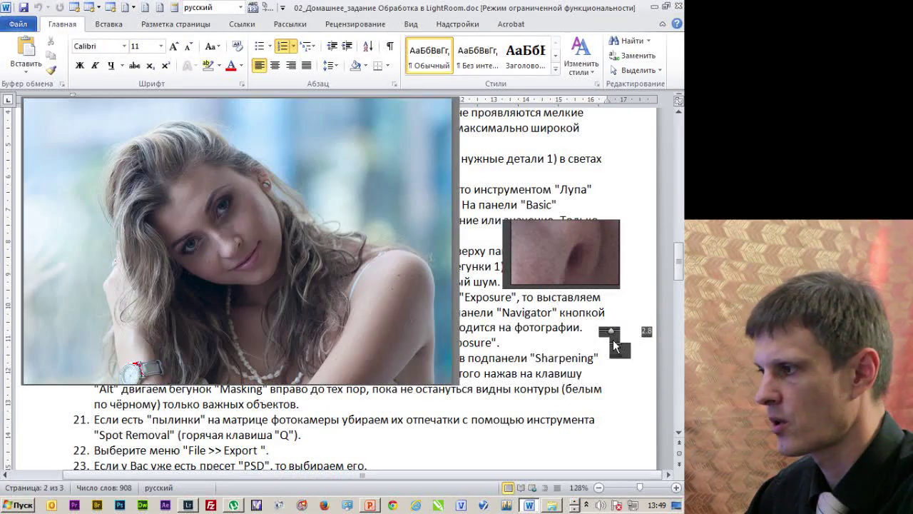
left_click_drag(531, 366, 620, 373)
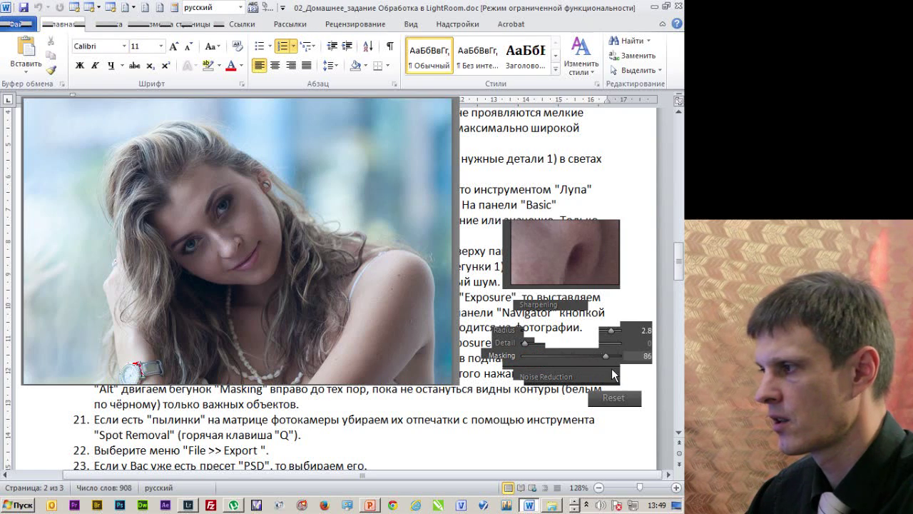
key("alt")
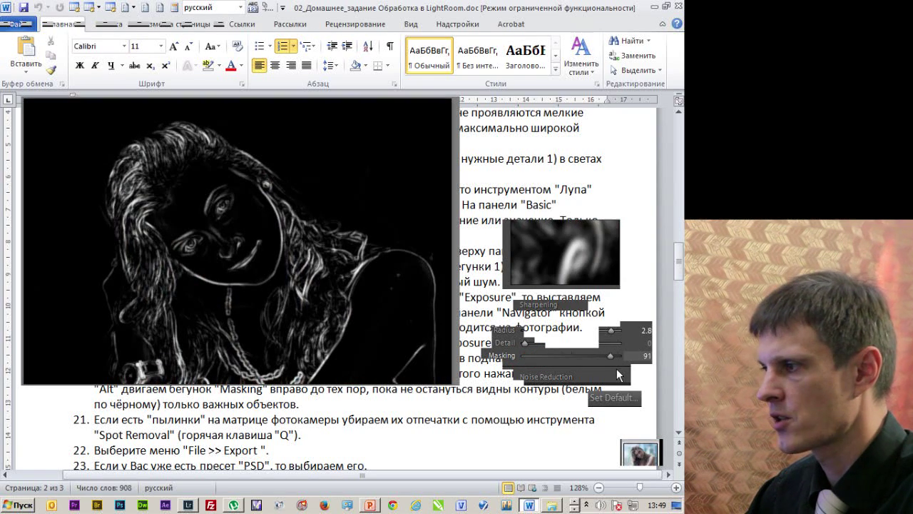
left_click_drag(620, 373, 616, 373)
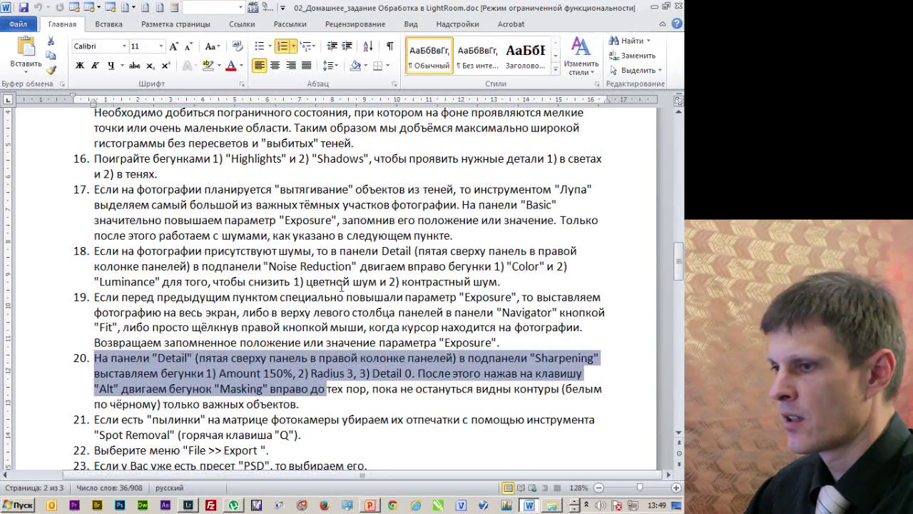
- Select the spot-removal instructions, item 21, in the Word document
scroll(342, 286, "down", 2)
left_click(115, 337)
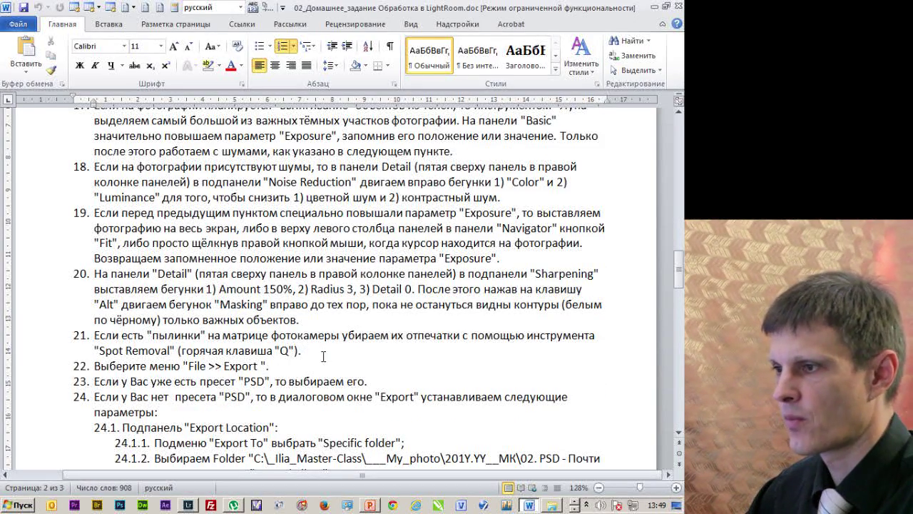
triple_click(323, 355)
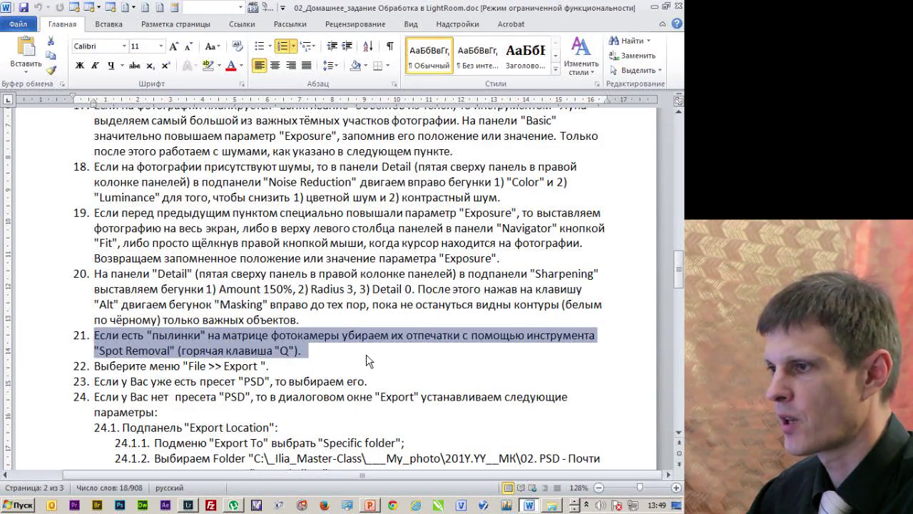
key("alt+Tab")
- Zoom to 1:1 near the shoulder and heal a background dust speck from clean background
left_click(447, 265)
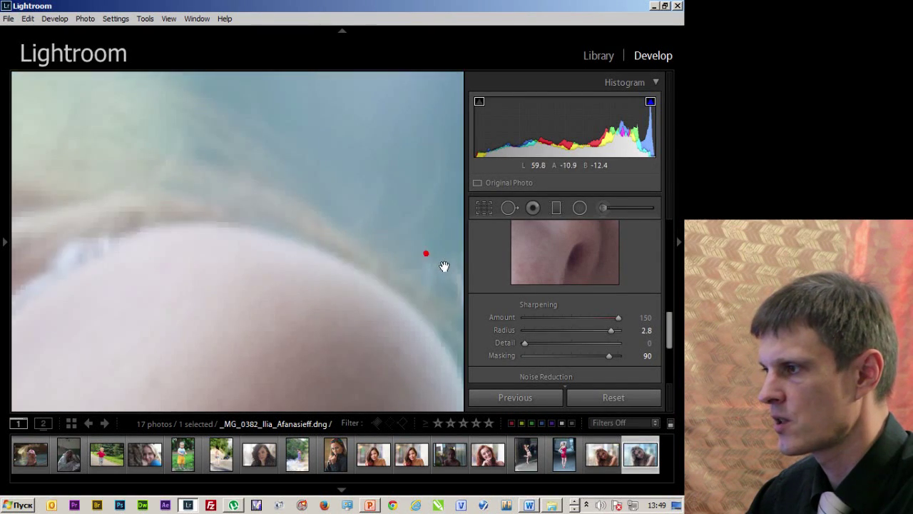
mouse_move(445, 265)
left_mouse_down()
mouse_move(10, 238)
mouse_move(173, 241)
mouse_move(237, 257)
mouse_move(241, 279)
mouse_move(271, 296)
mouse_move(252, 271)
left_mouse_up()
left_click(509, 208)
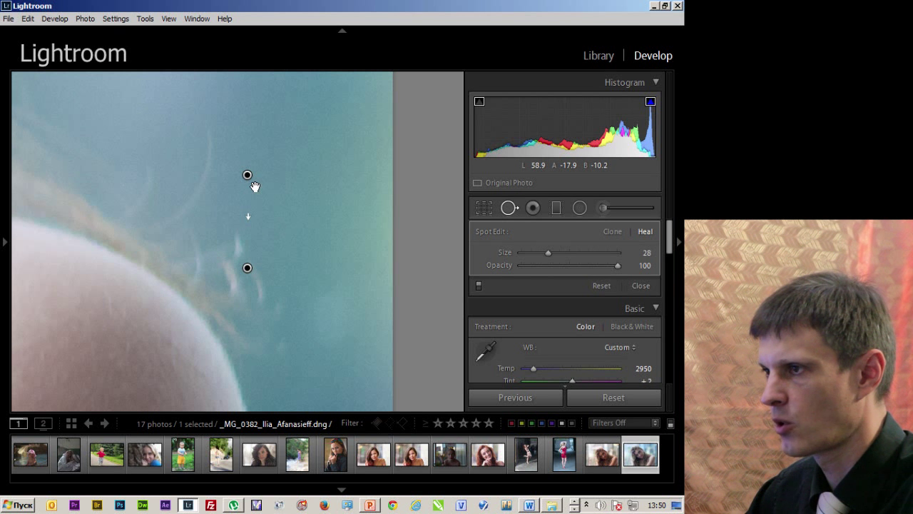
left_click_drag(248, 175, 322, 210)
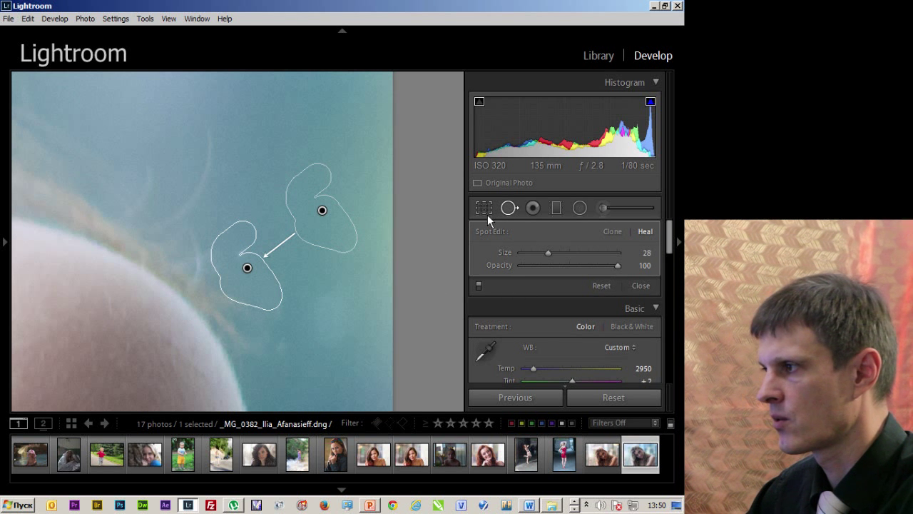
left_click_drag(675, 243, 674, 251)
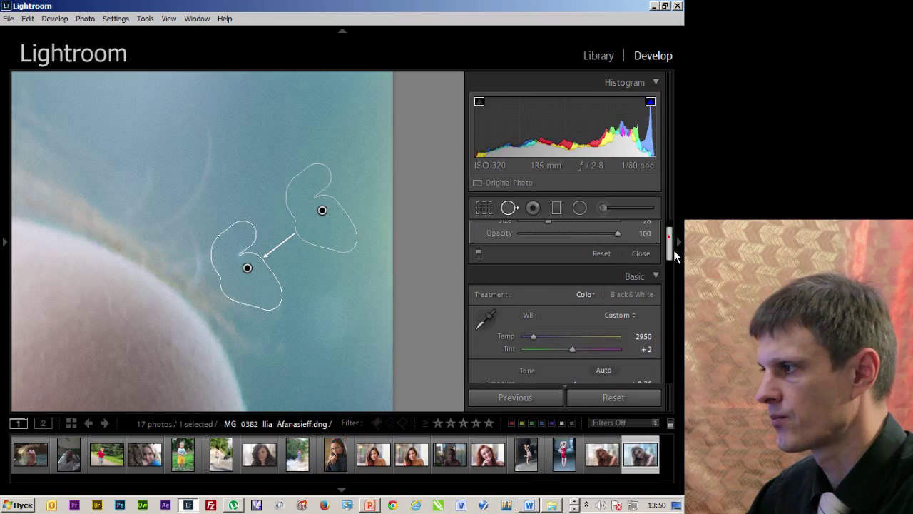
left_click(640, 254)
- Clear the item 21 highlight in Word, fit the portrait in view, and open File > Export
key("alt+Tab")
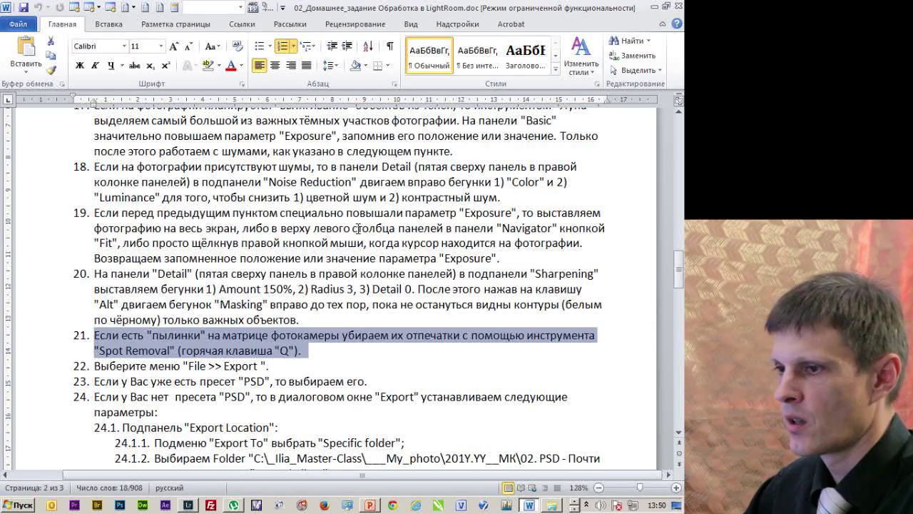
left_click(212, 349)
key("alt+Tab")
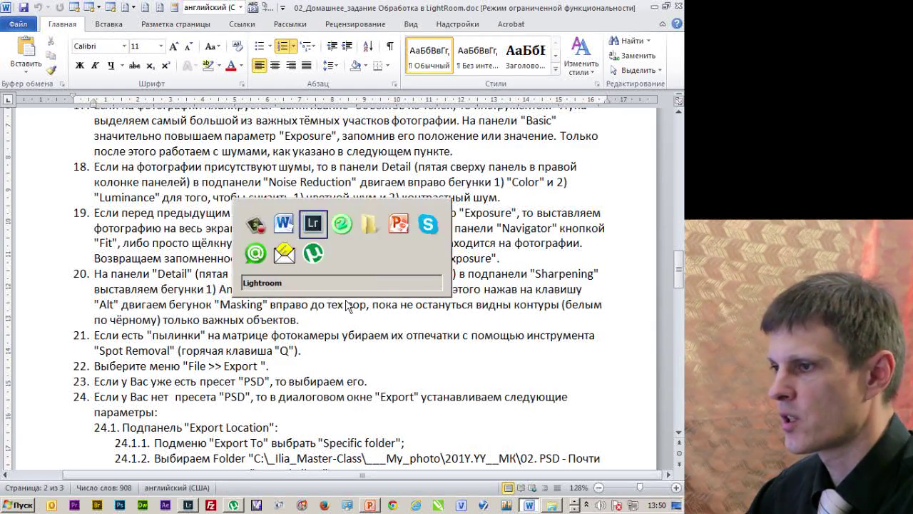
left_click(203, 291)
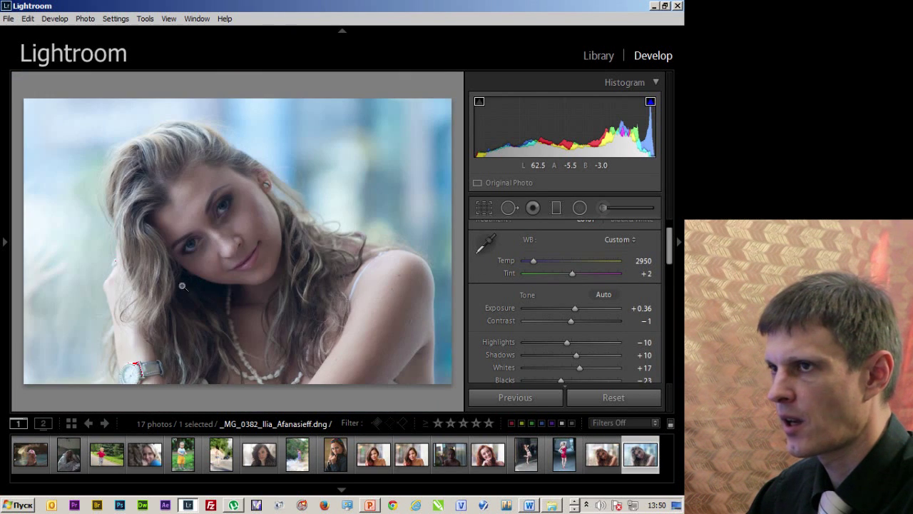
left_click(8, 18)
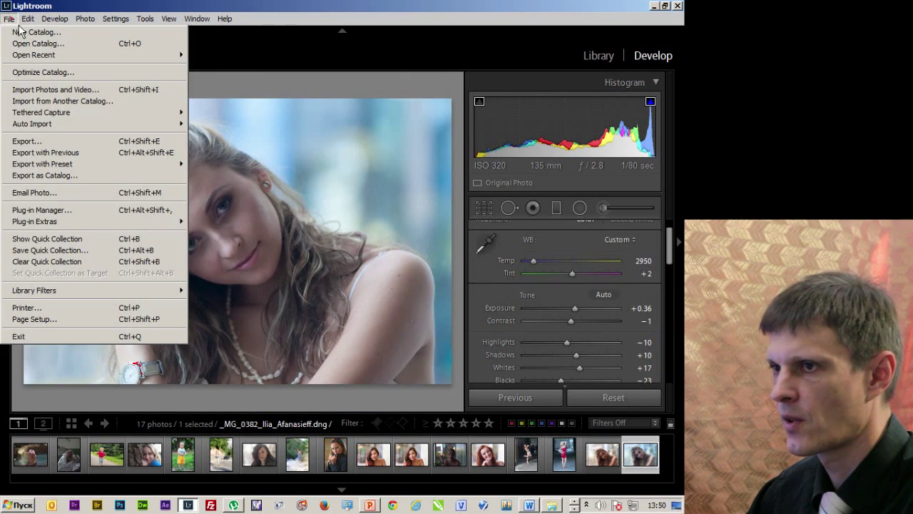
left_click(30, 140)
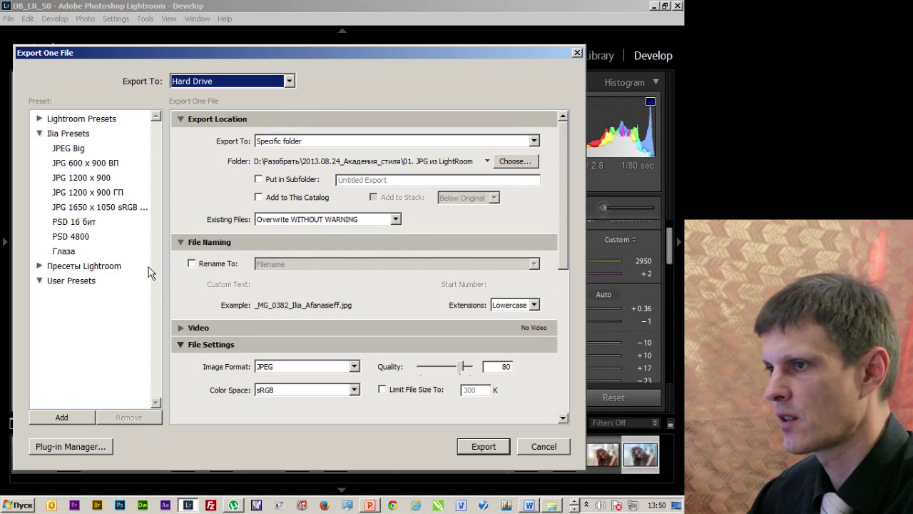
- Collapse all export sections and apply the JPEG Big export preset
left_click(181, 242)
left_click(180, 119)
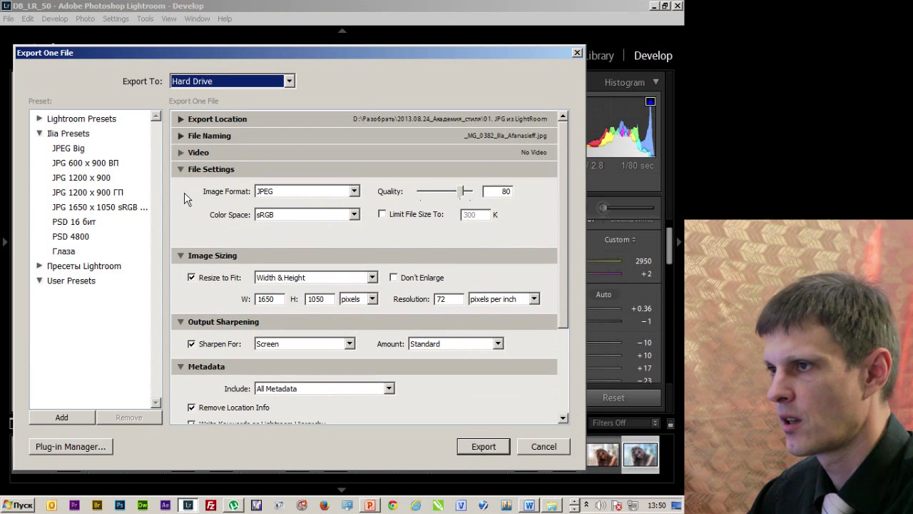
left_click(180, 169)
left_click(181, 185)
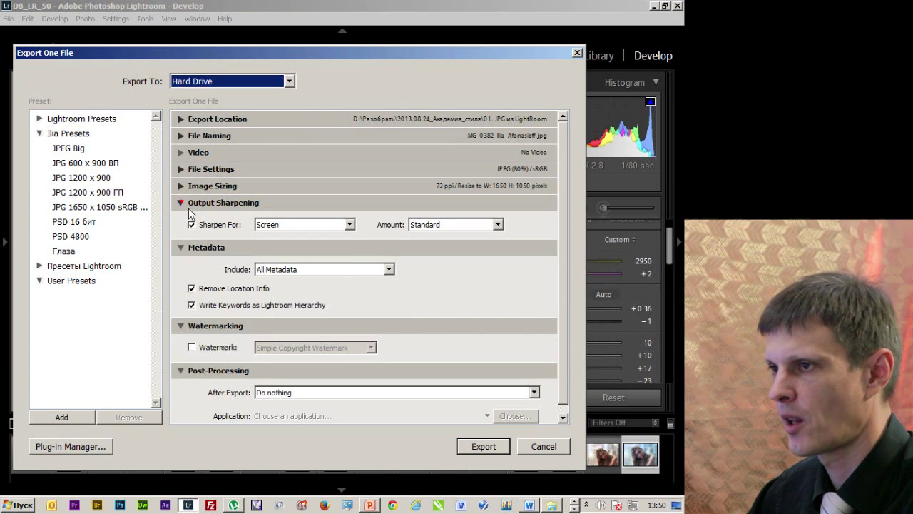
left_click(181, 202)
left_click(181, 219)
left_click(181, 235)
left_click(180, 252)
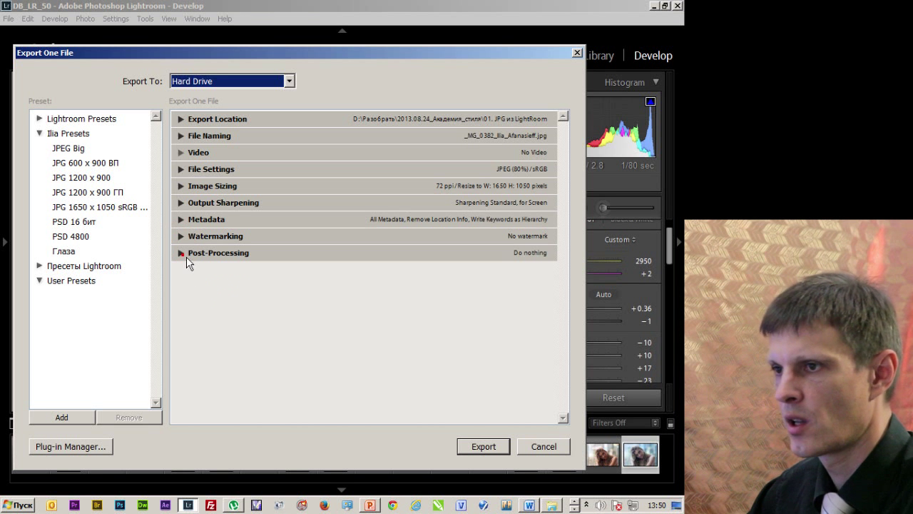
left_click(80, 149)
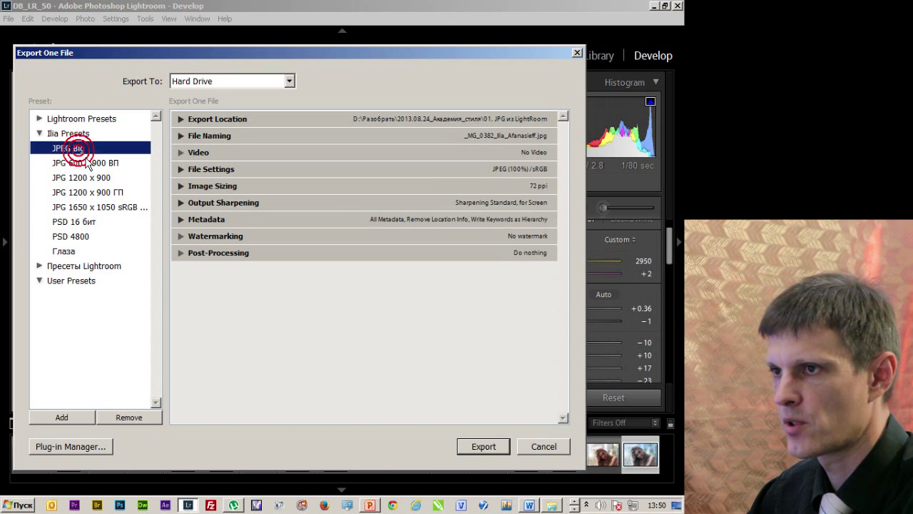
left_click(71, 164)
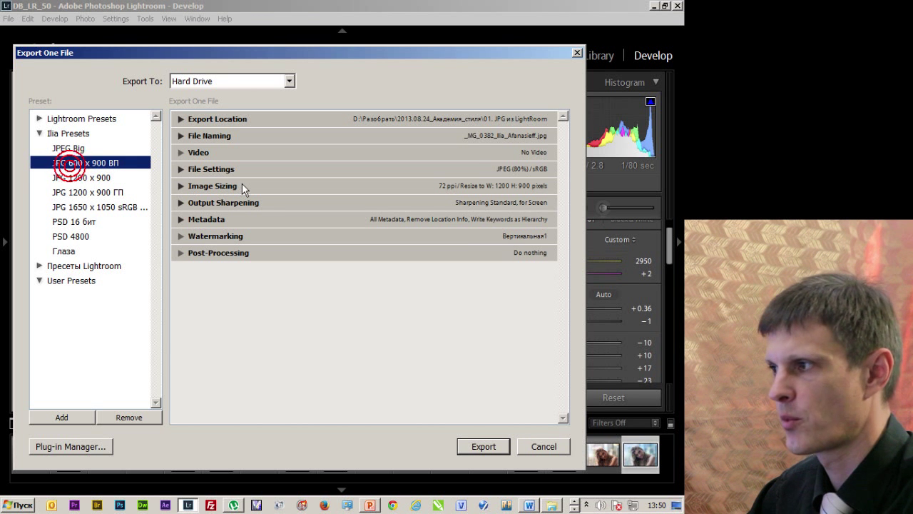
left_click(79, 148)
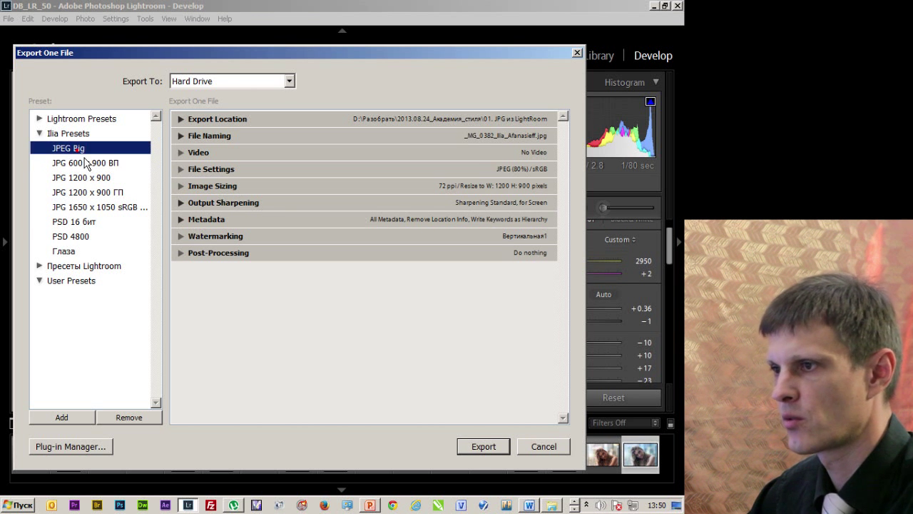
- Set the export destination to My_photo > 201Y.YY__MK > 02. PSD
left_click(192, 121)
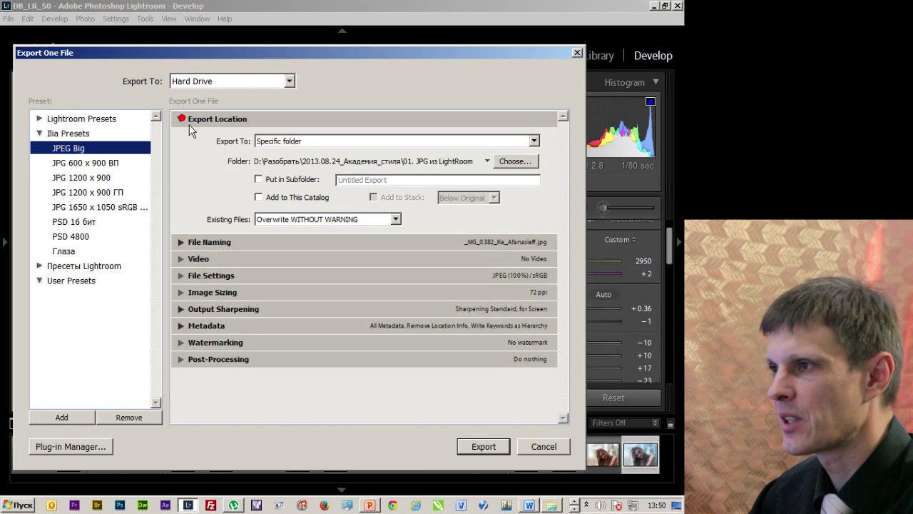
left_click(515, 161)
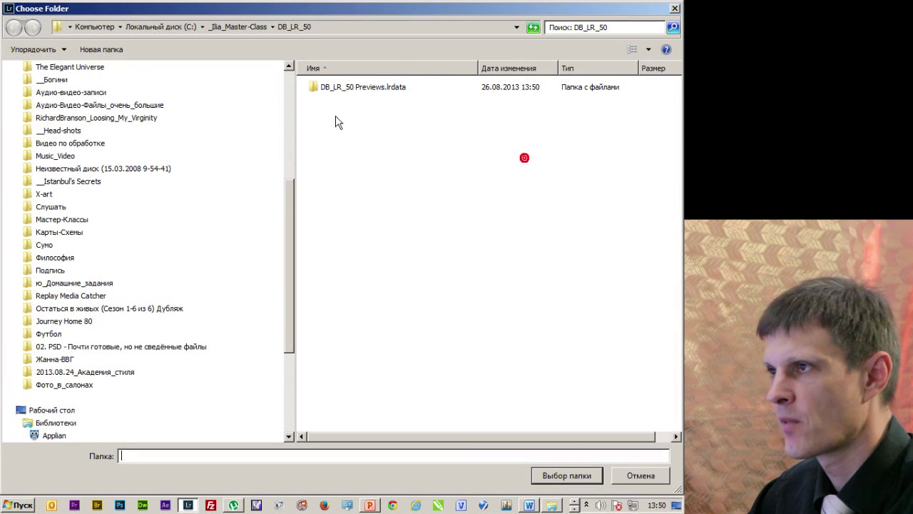
left_click(239, 27)
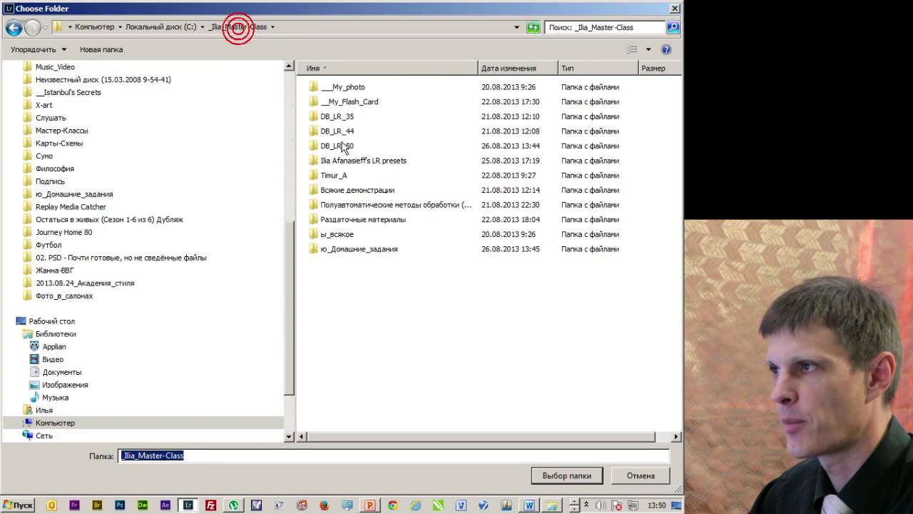
left_click(351, 88)
double_click(351, 87)
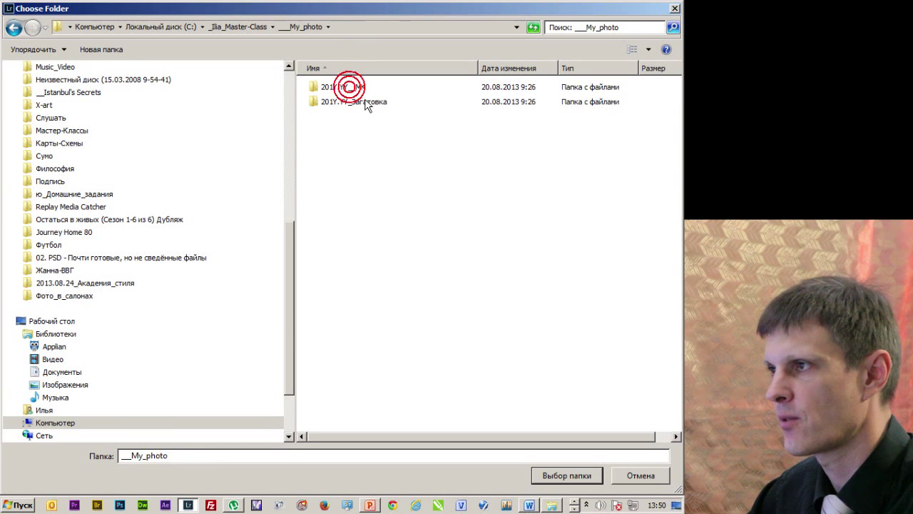
double_click(348, 86)
left_click(352, 102)
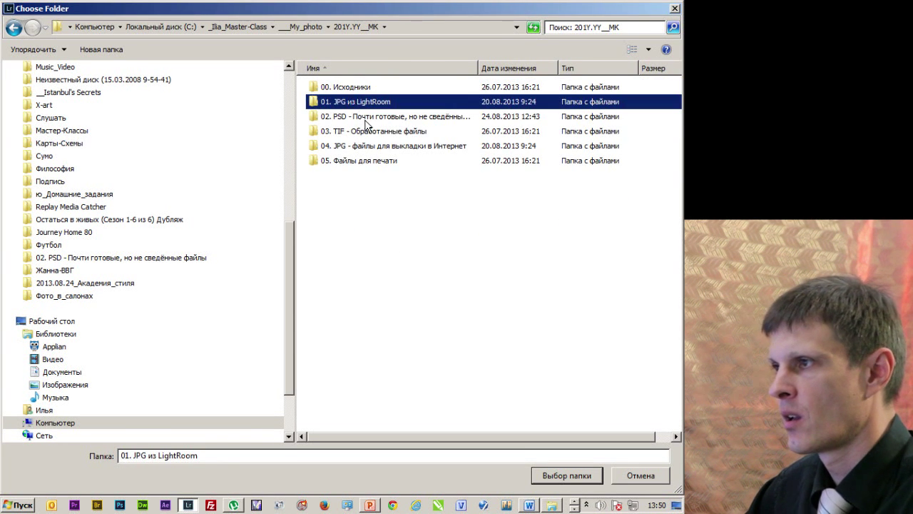
double_click(362, 116)
left_click(563, 475)
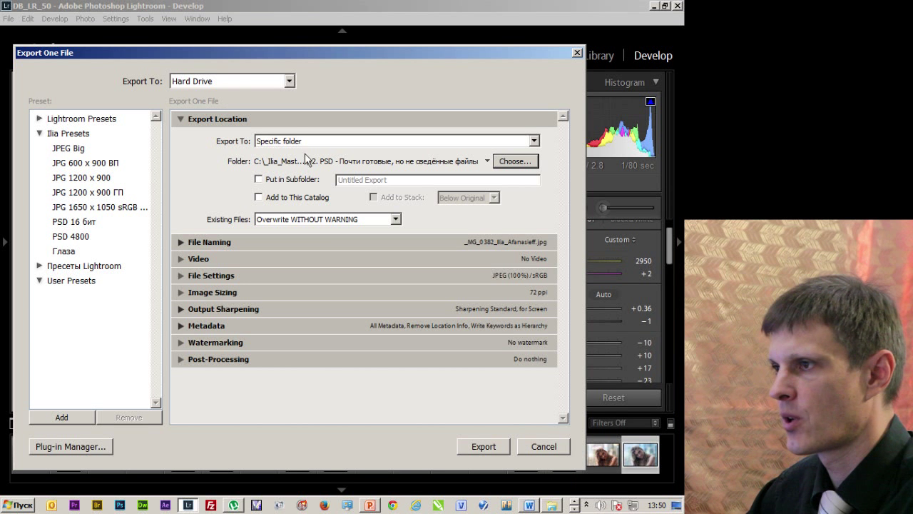
- Export as PSD and give existing files a new name instead of overwriting
left_click(258, 179)
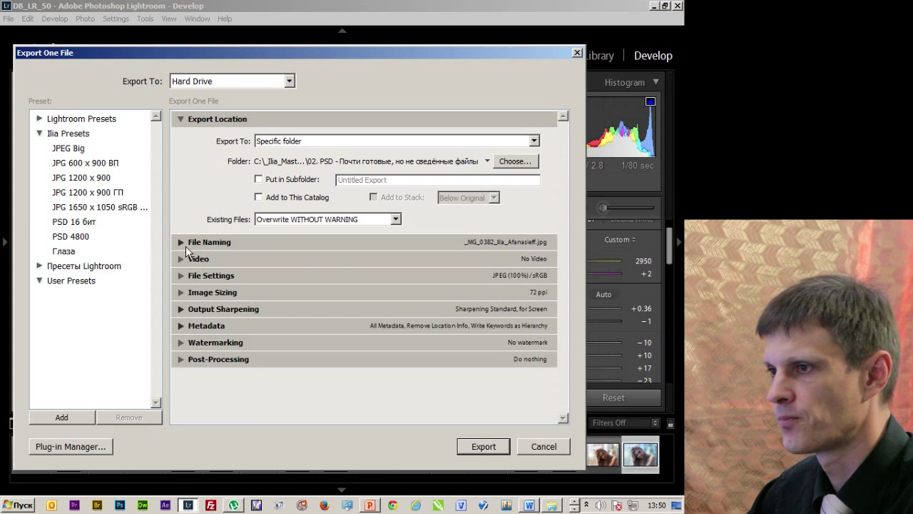
left_click(184, 278)
left_click(294, 298)
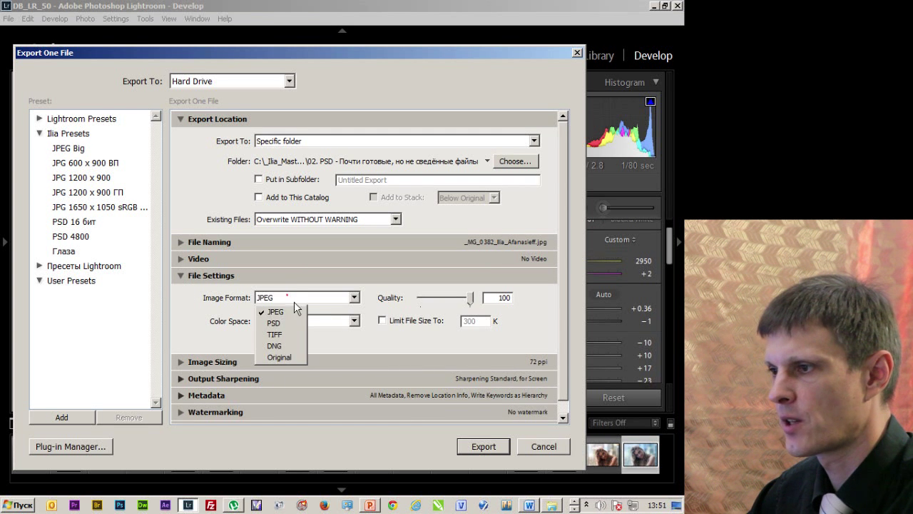
left_click(285, 323)
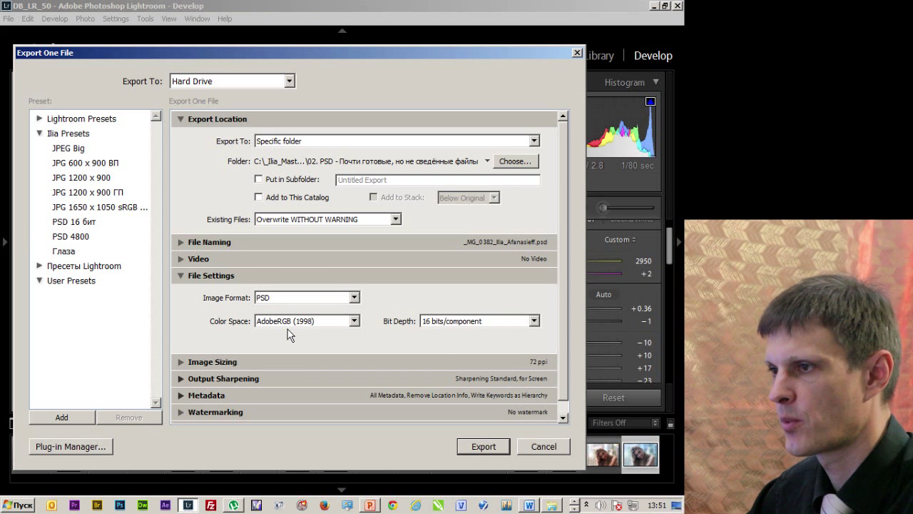
left_click(323, 220)
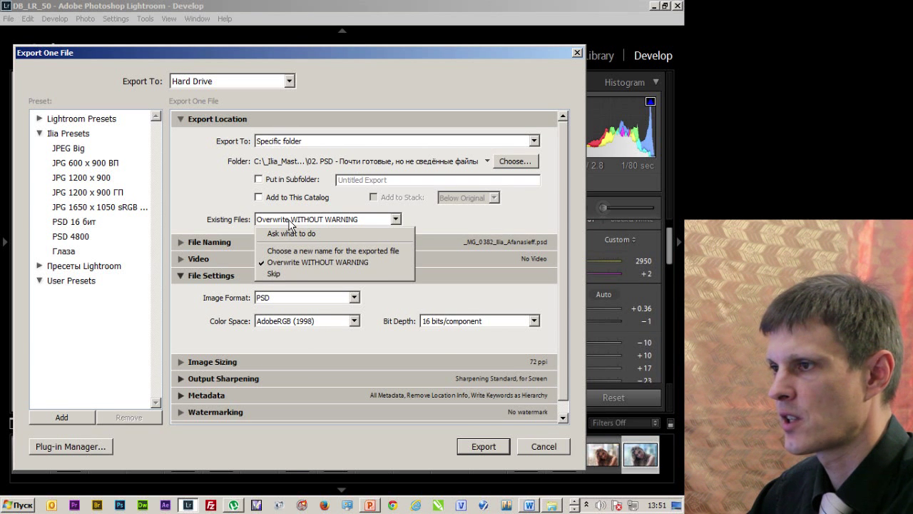
left_click(396, 251)
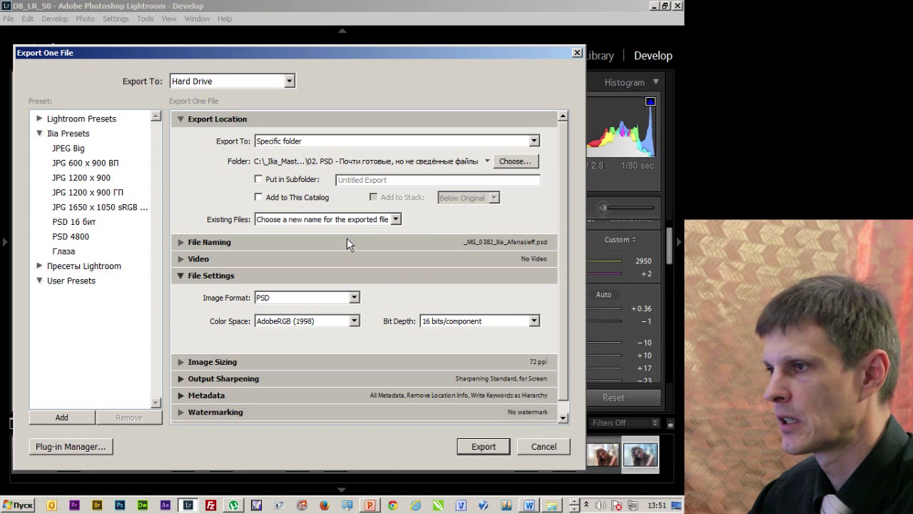
- Set colour space to AdobeRGB (1998) and bit depth to 16 bits/component
scroll(568, 335, "down", 1)
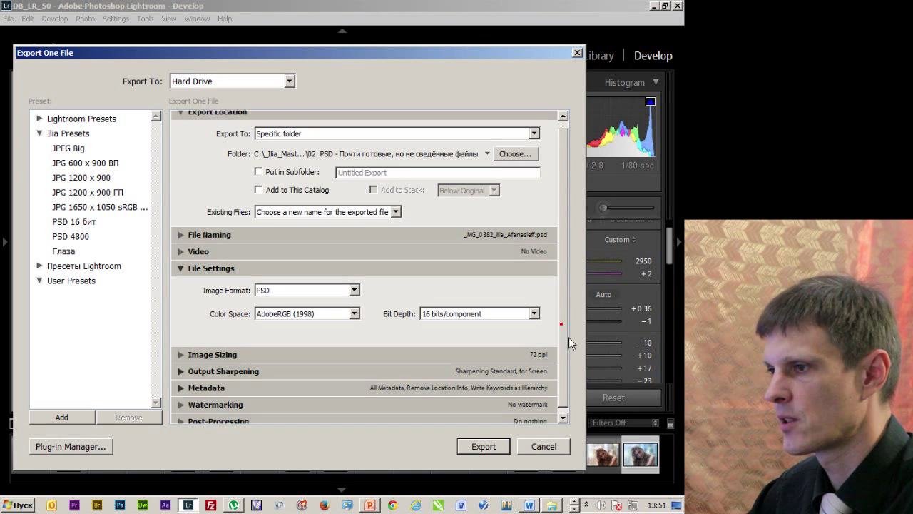
left_click(313, 308)
left_click(301, 336)
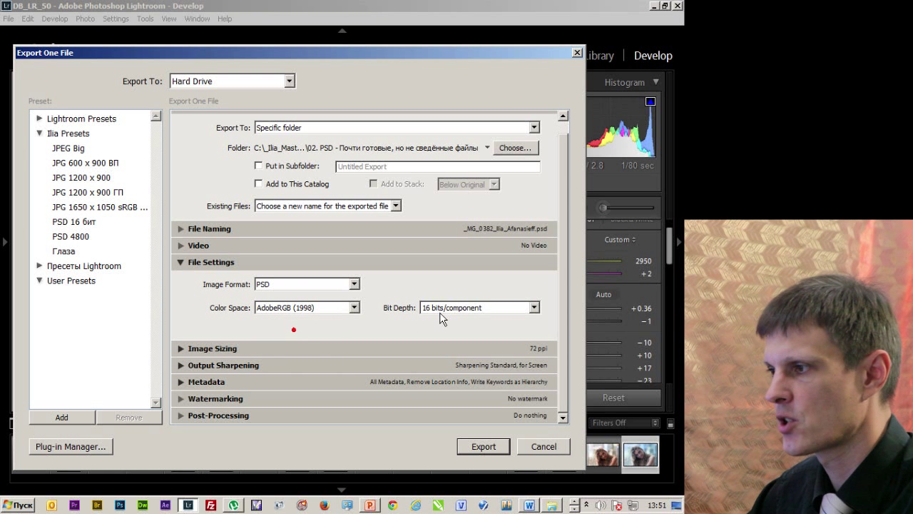
left_click(442, 309)
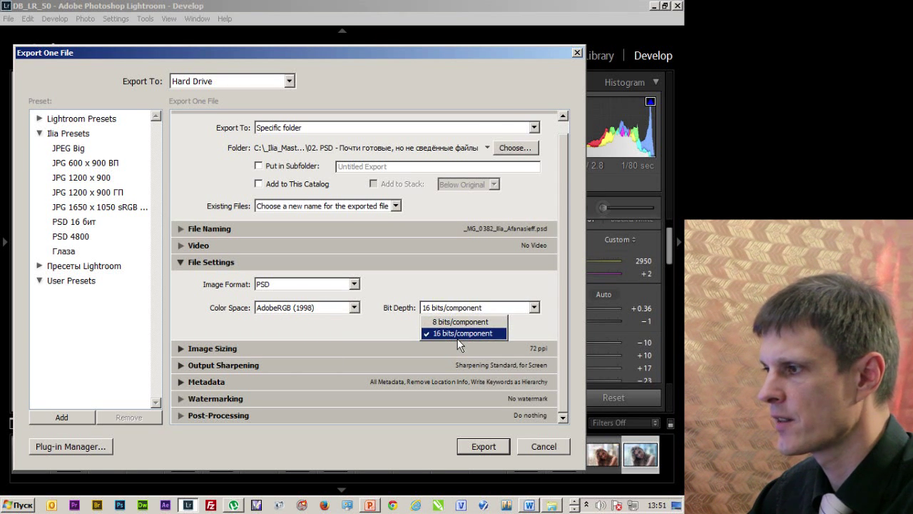
left_click(459, 333)
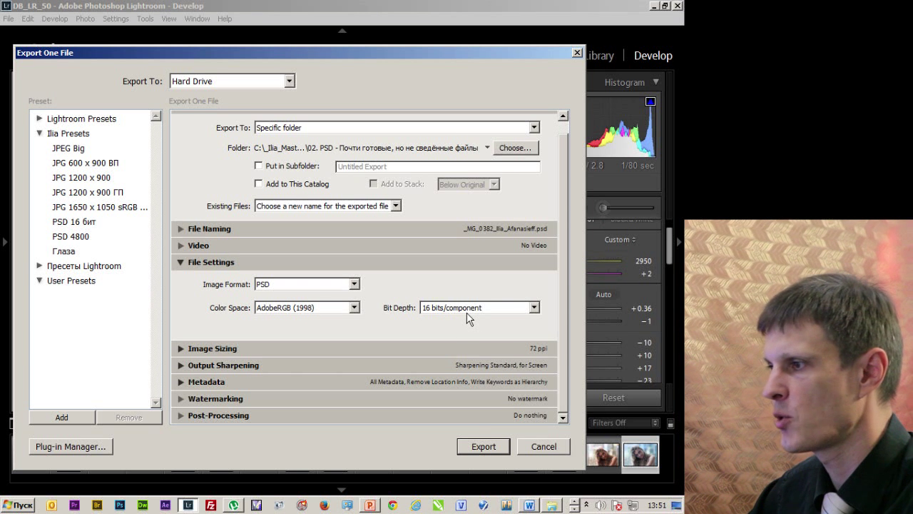
left_click(432, 314)
left_click(437, 330)
left_click(428, 311)
left_click(438, 329)
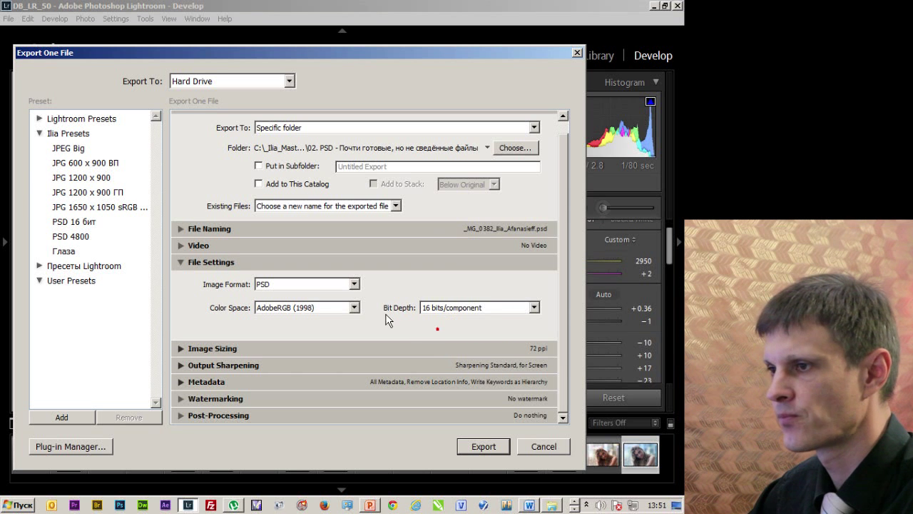
left_click(187, 263)
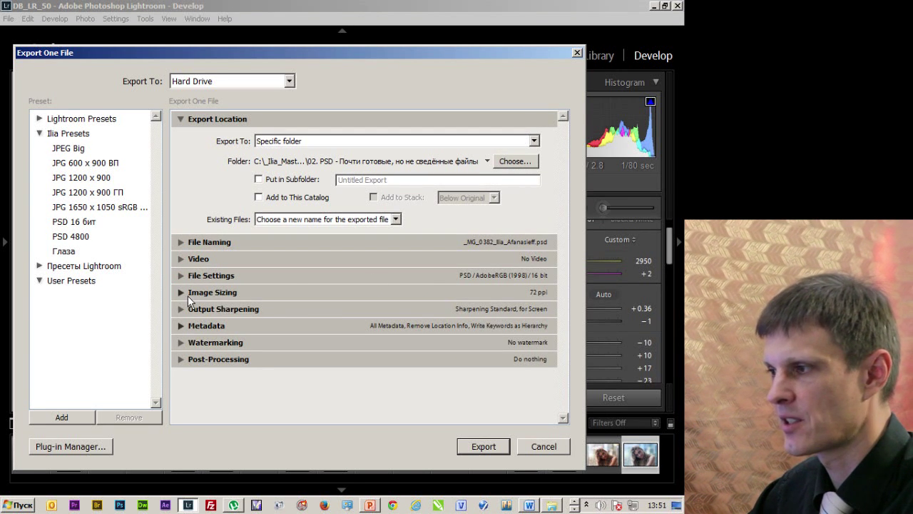
- Turn off Output Sharpening for the export
left_click(187, 298)
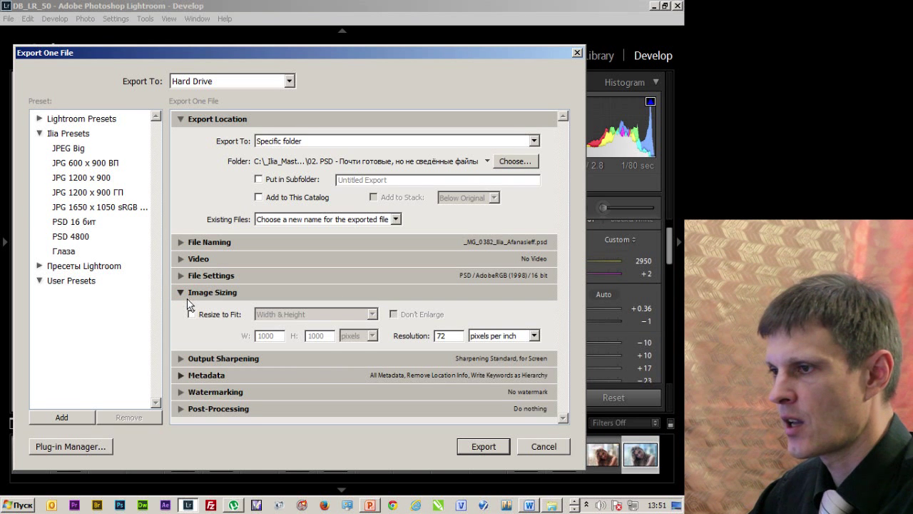
left_click(202, 320)
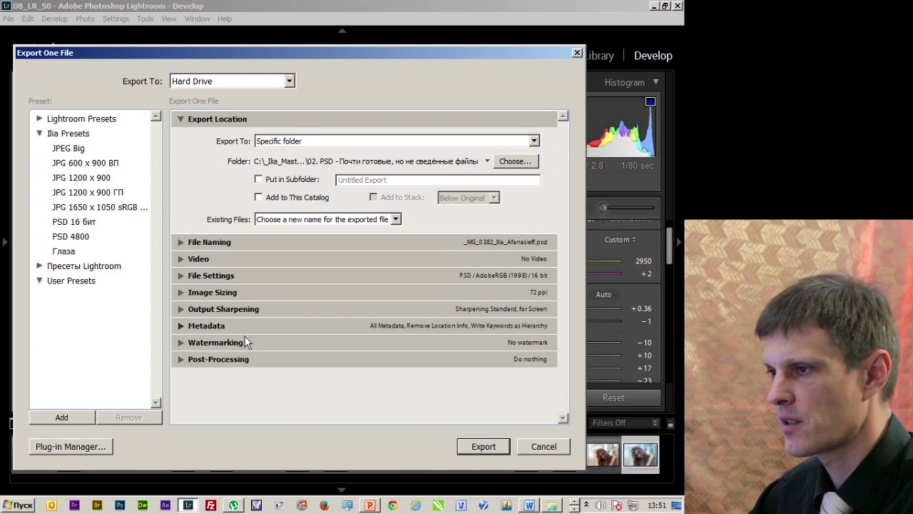
left_click(196, 311)
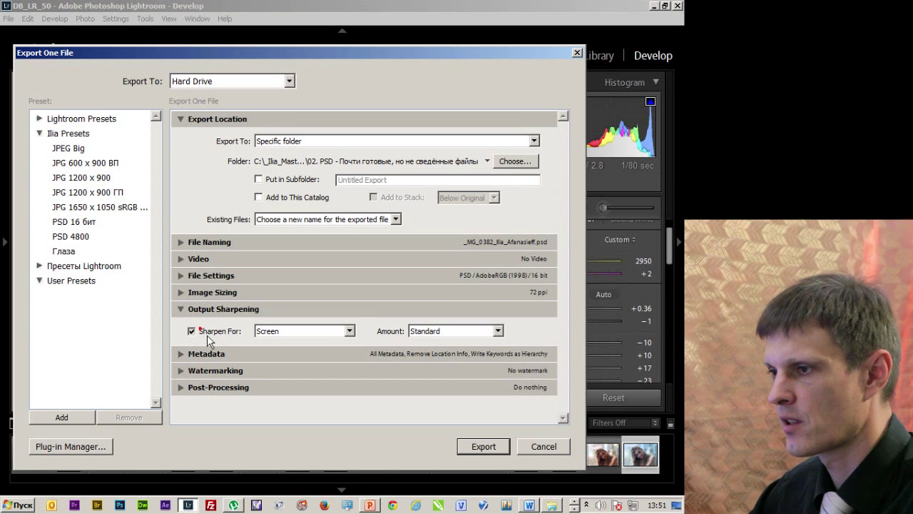
left_click(207, 335)
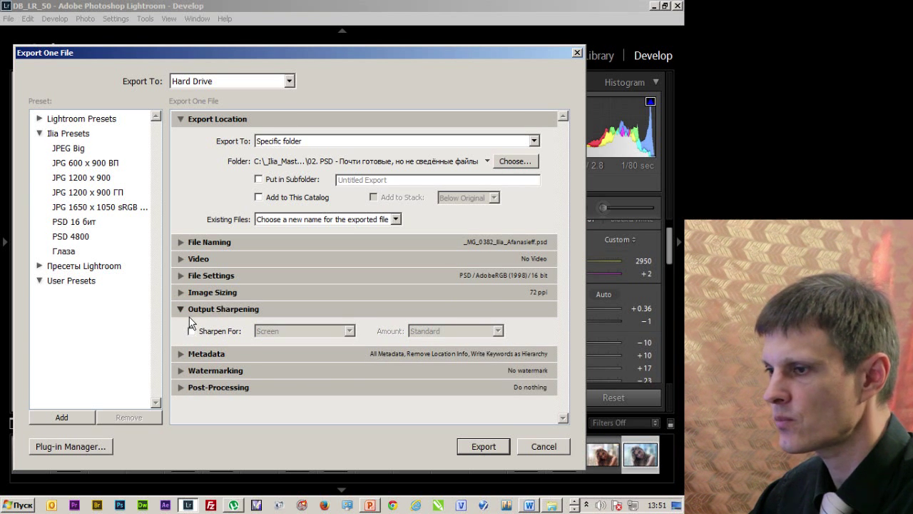
left_click(189, 315)
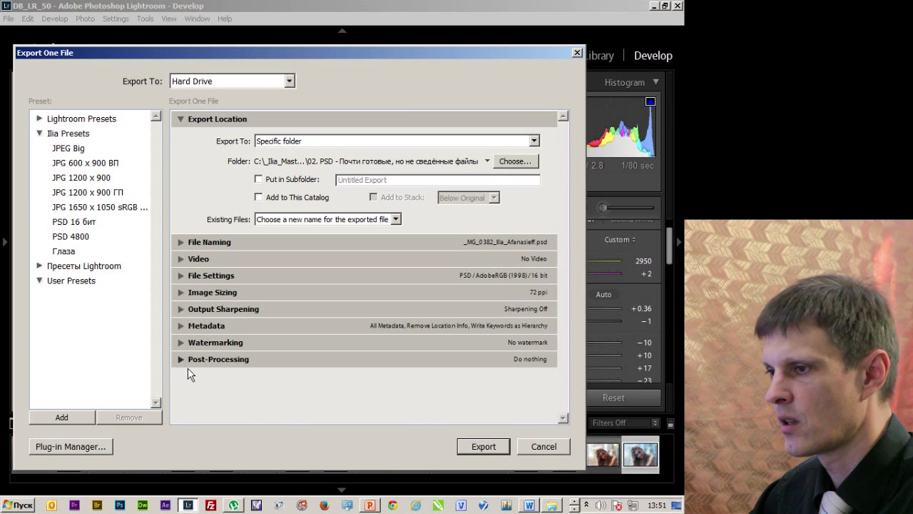
- Keep Post-Processing at Do nothing and start saving these settings as a new preset
left_click(188, 365)
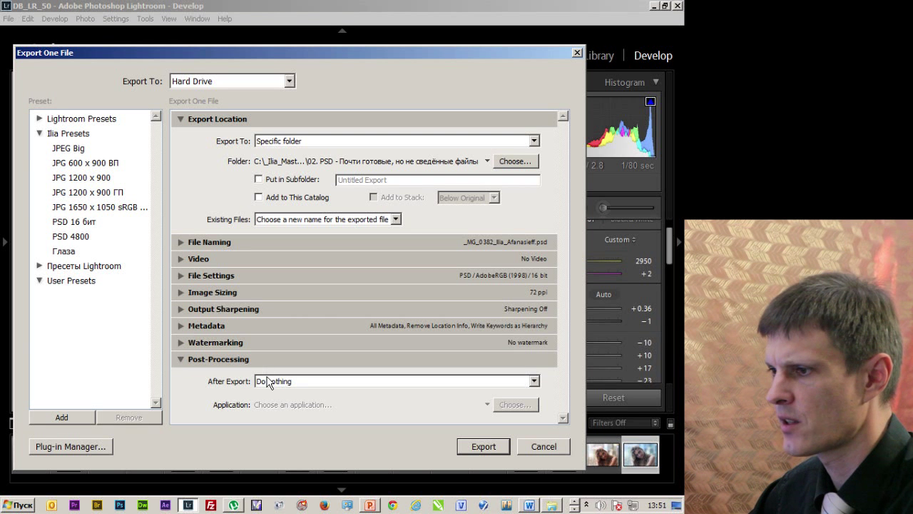
left_click(289, 383)
left_click(268, 396)
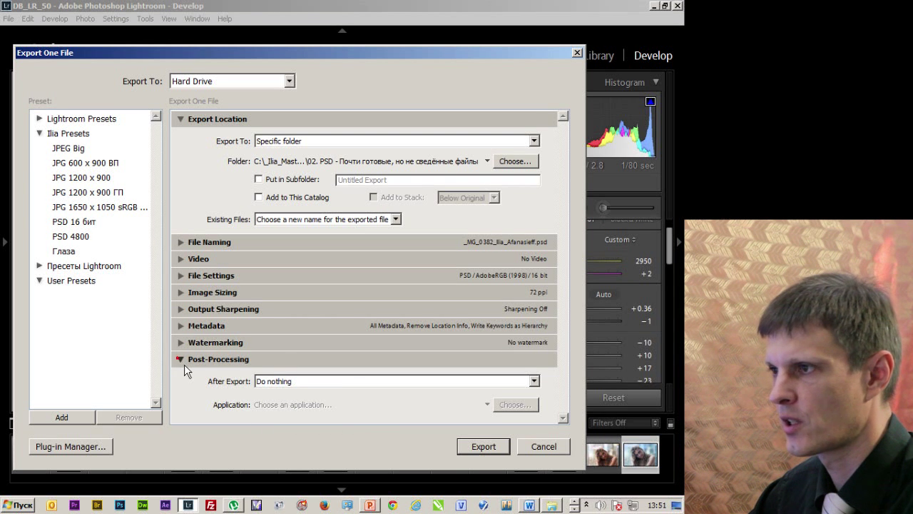
left_click(182, 361)
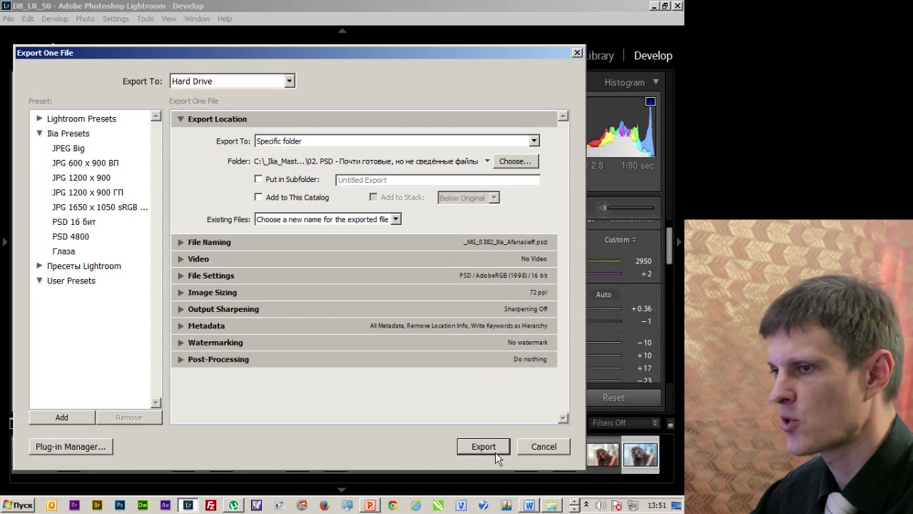
left_click(75, 420)
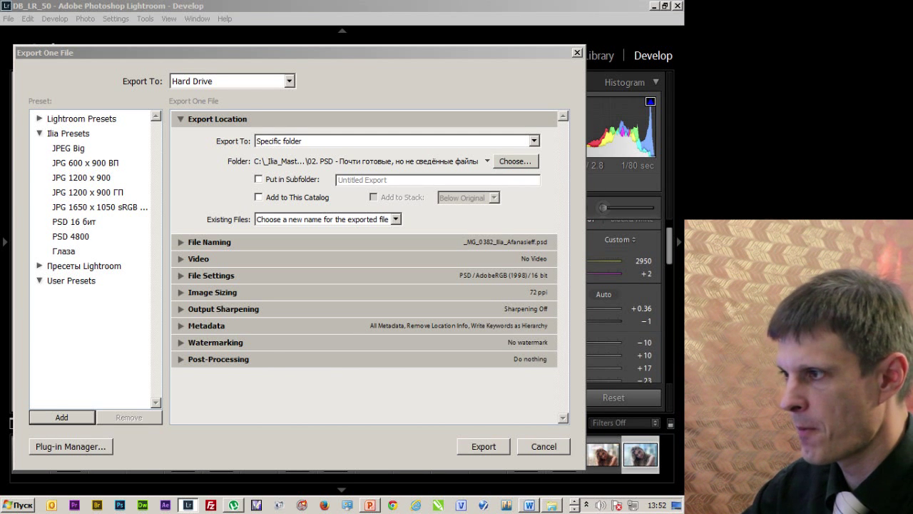
- Confirm the new PSD export preset and set Color Space to ProPhoto RGB
key("Return")
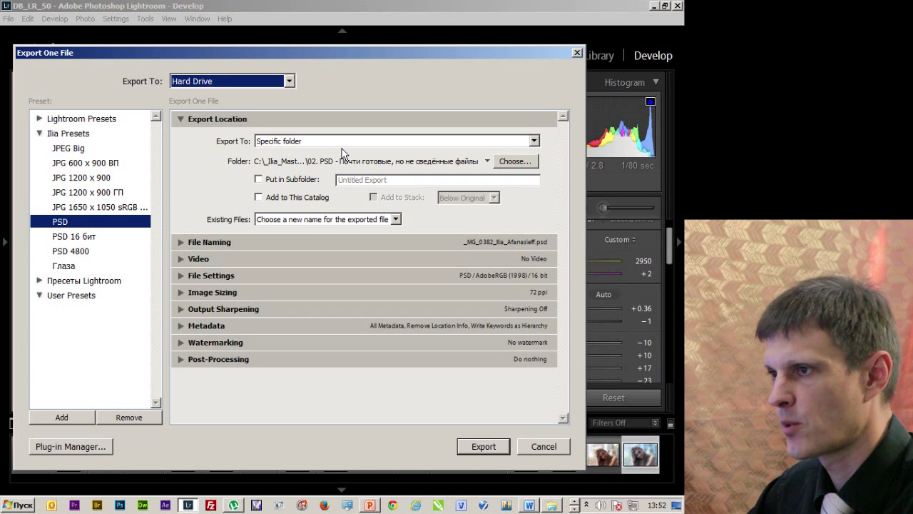
left_click(184, 242)
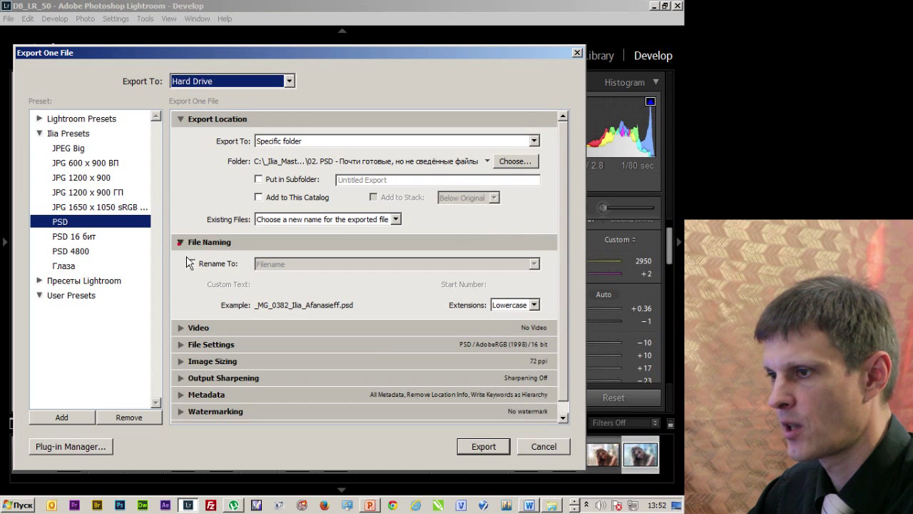
left_click(183, 325)
left_click(191, 333)
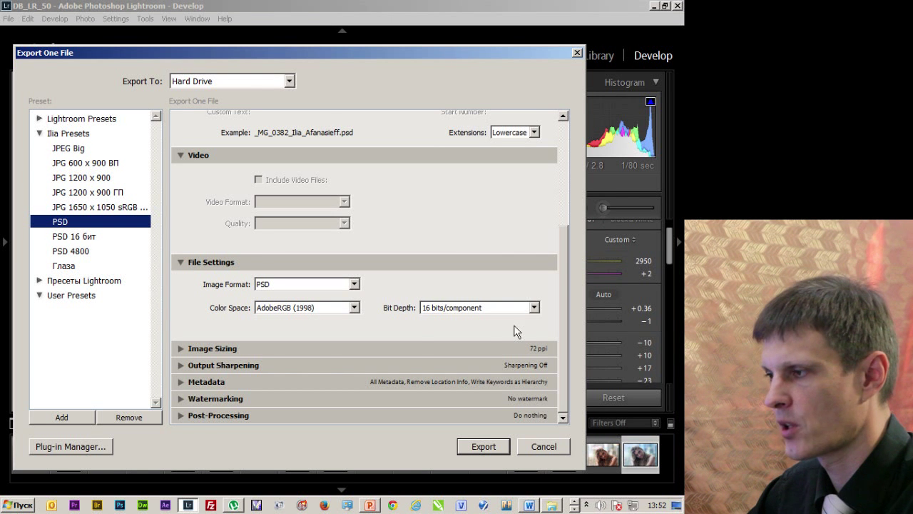
left_click(179, 348)
- Review Output Sharpening, Metadata, Watermarking and Post-Processing settings, then export the portrait
scroll(306, 312, "down", 1)
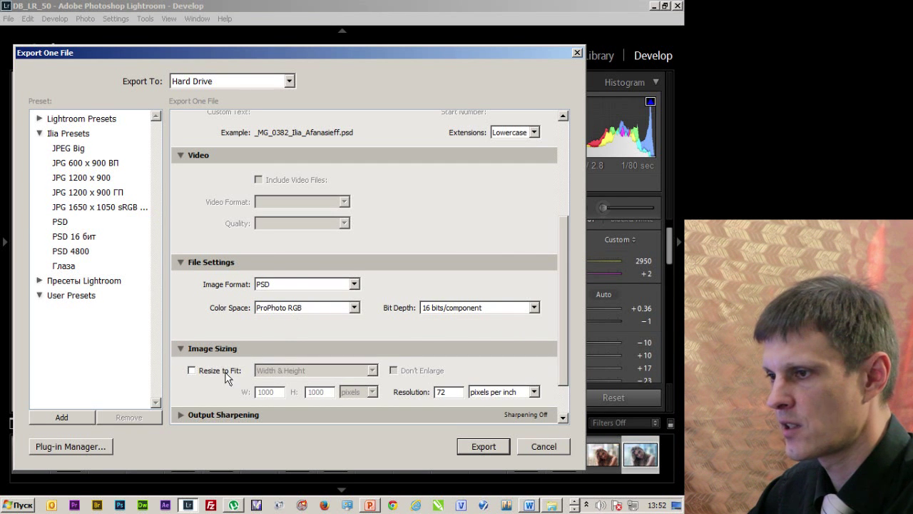
scroll(226, 378, "down", 1)
left_click(183, 365)
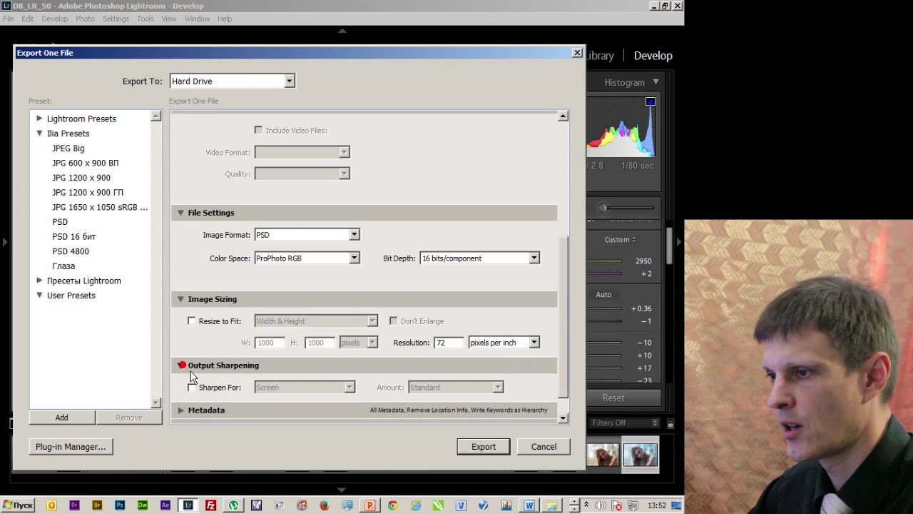
left_click(189, 383)
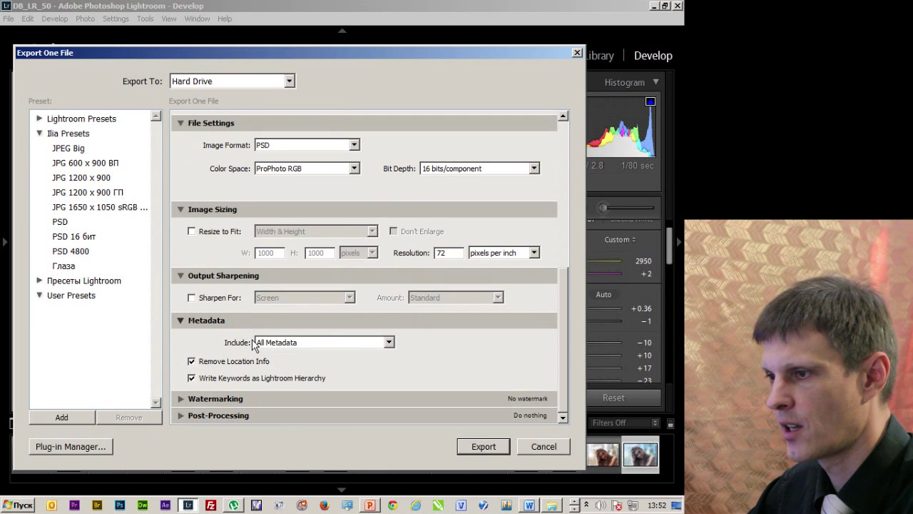
left_click(191, 401)
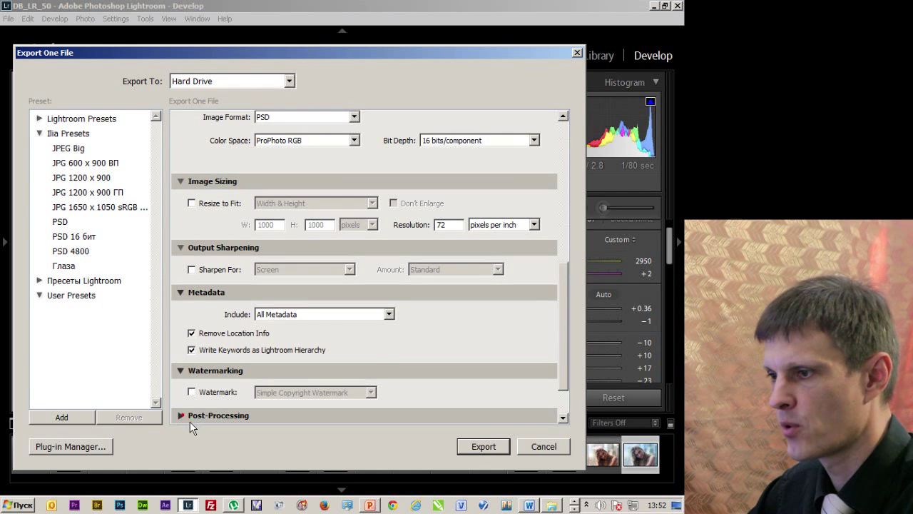
left_click(246, 416)
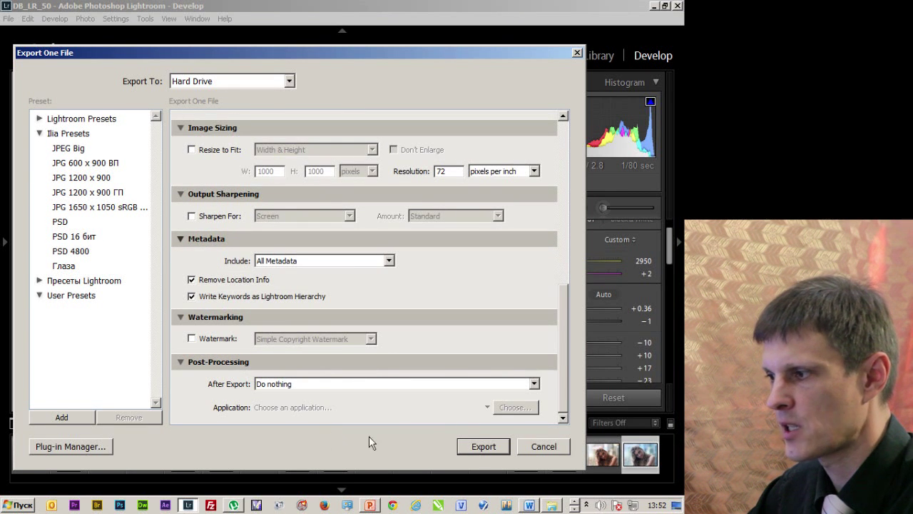
left_click(497, 452)
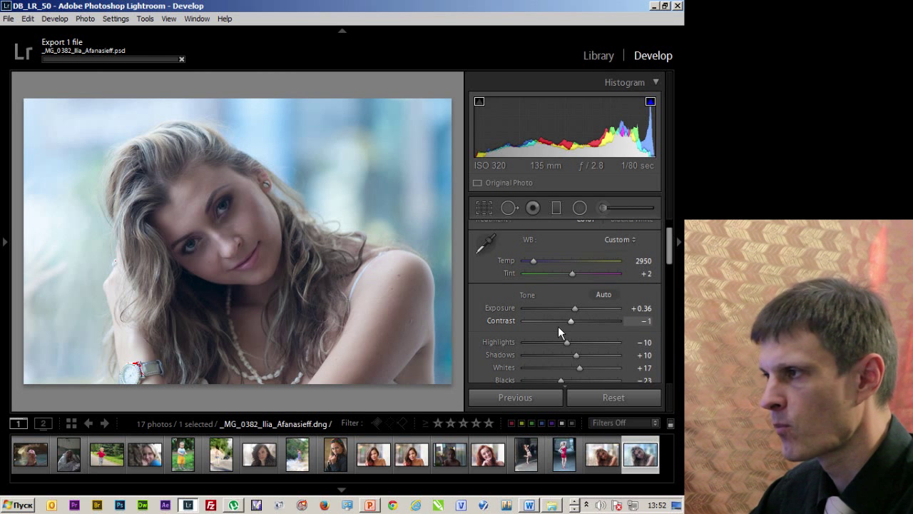
- Create a virtual copy of the _MG_0382 portrait in Library and open it in Develop
left_click(605, 62)
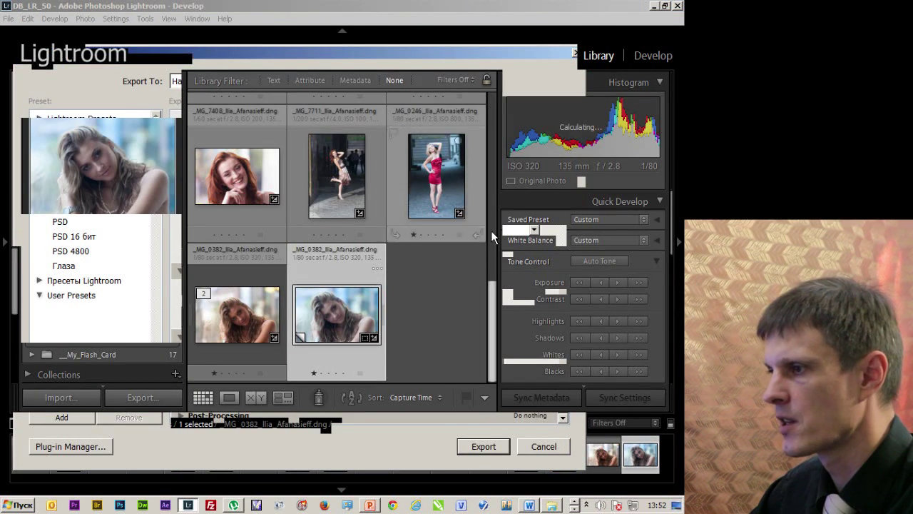
right_click(341, 313)
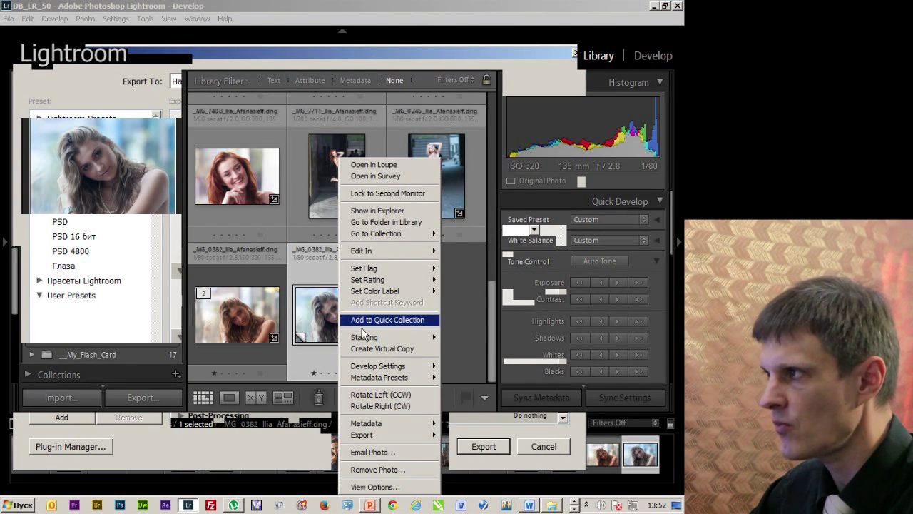
left_click(394, 349)
mouse_move(436, 315)
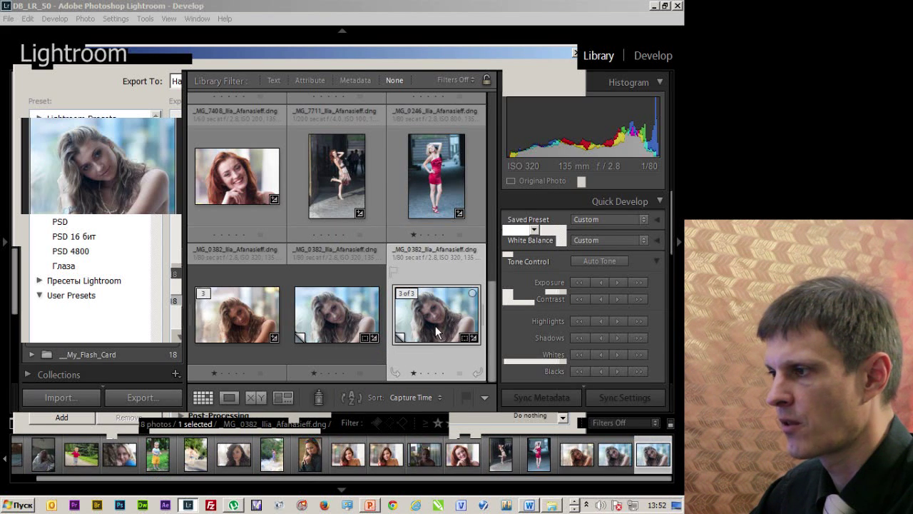
key("Left")
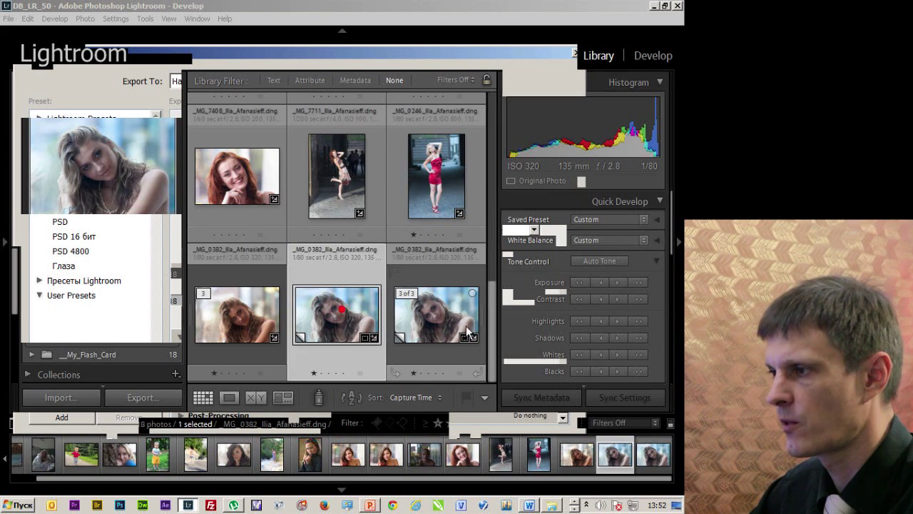
key("Right")
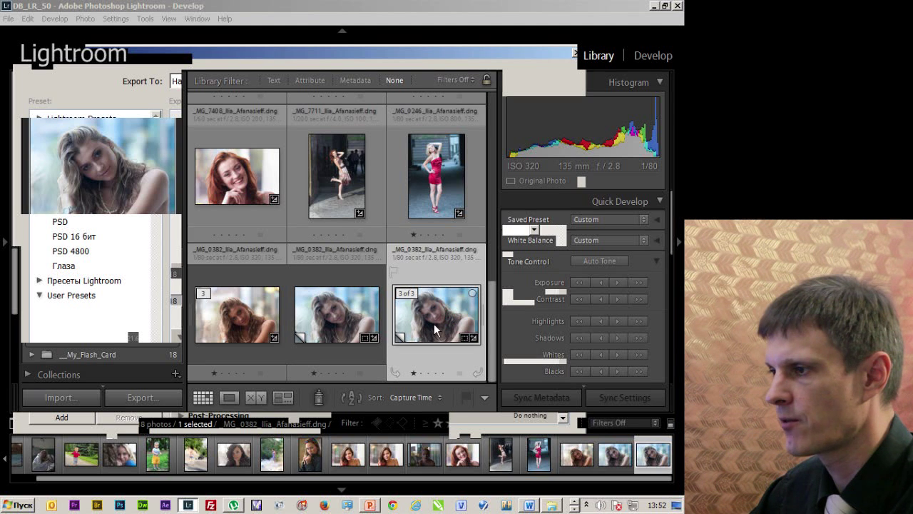
left_click(349, 313)
left_click(428, 319)
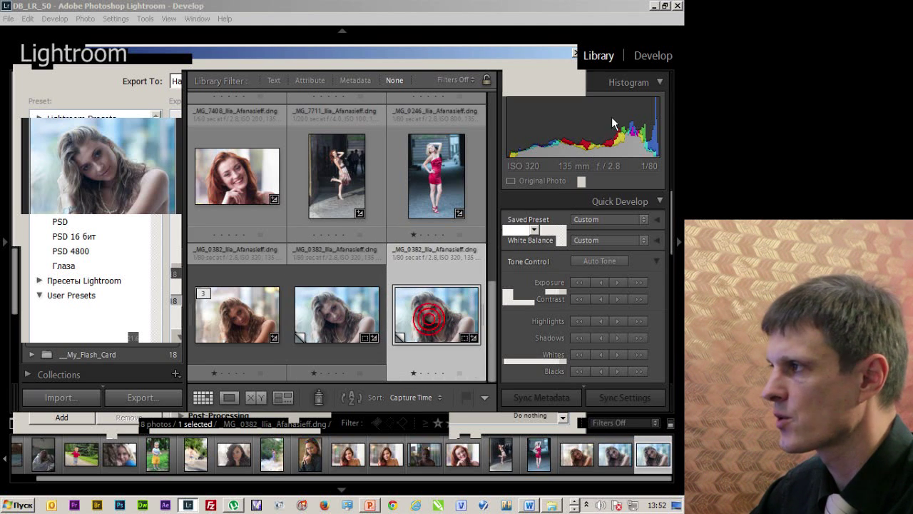
left_click(668, 59)
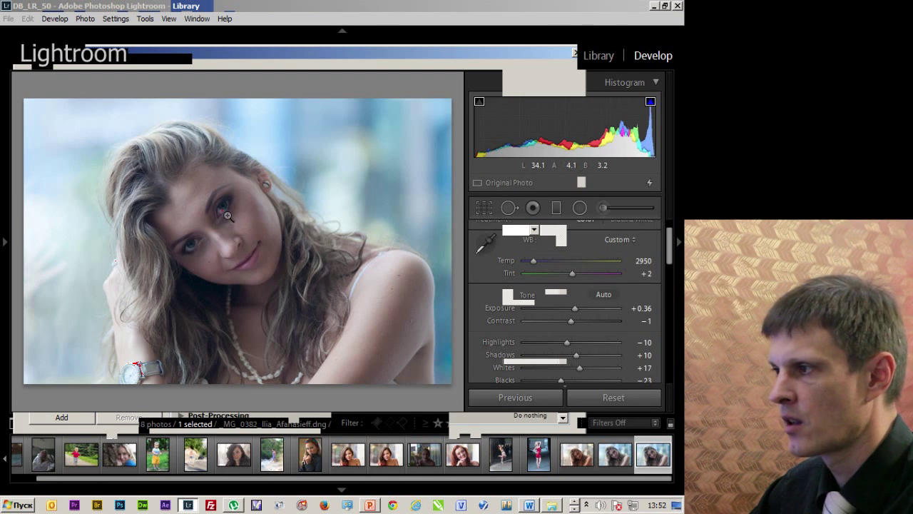
- Zoom to 1:1 on the eye and raise Exposure to +2.07
left_click(227, 215)
left_click_drag(292, 185, 355, 304)
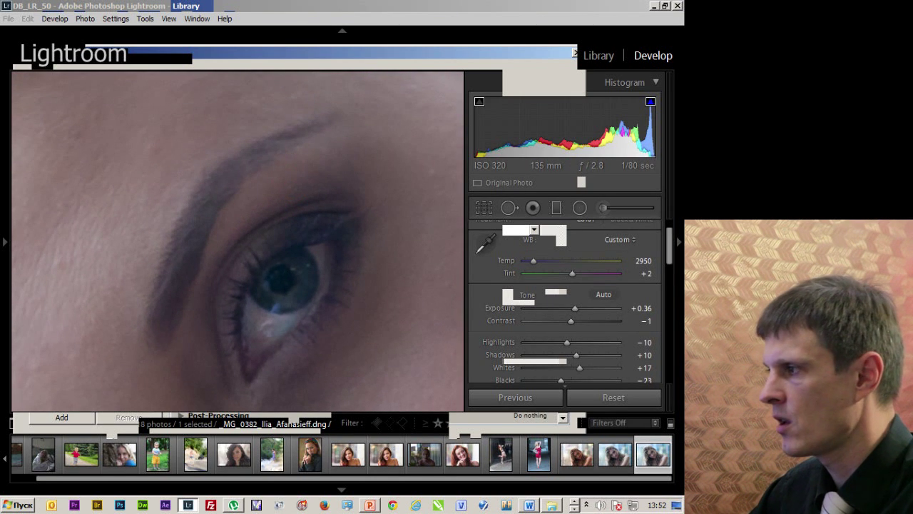
scroll(675, 271, "down", 2)
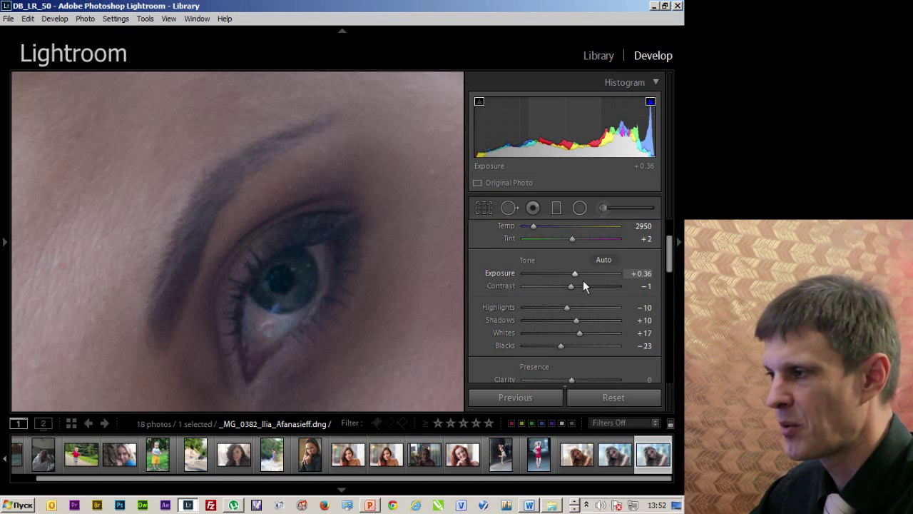
left_click_drag(583, 282, 597, 283)
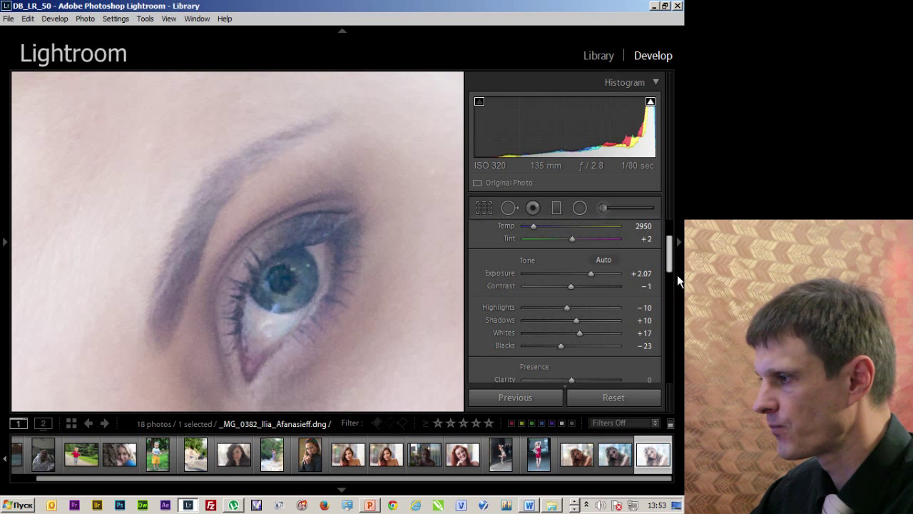
- Set Clarity +27, Vibrance −41 and Saturation +100, then add the original to the selection
scroll(677, 278, "down", 3)
scroll(677, 283, "down", 1)
mouse_move(577, 315)
left_mouse_down()
mouse_move(596, 314)
mouse_move(542, 329)
mouse_move(619, 333)
left_mouse_up()
left_click_drag(537, 319, 584, 307)
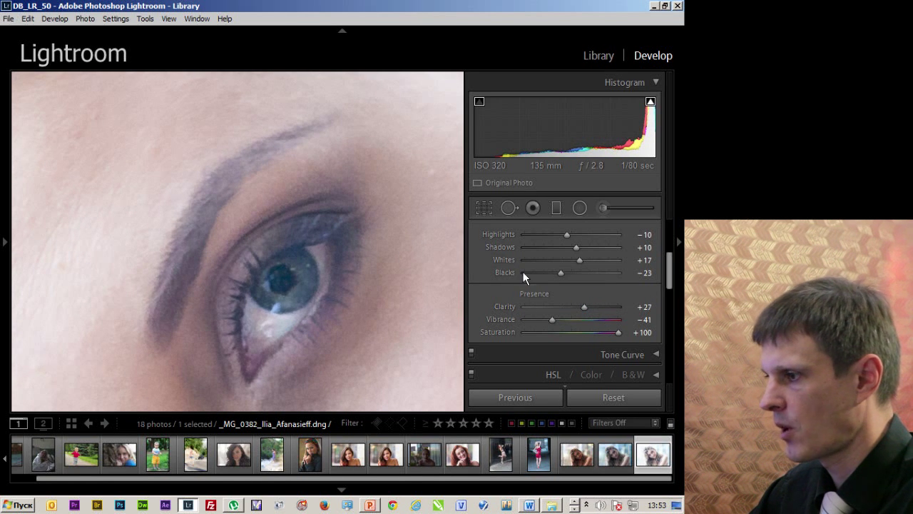
left_click(622, 465, "ctrl")
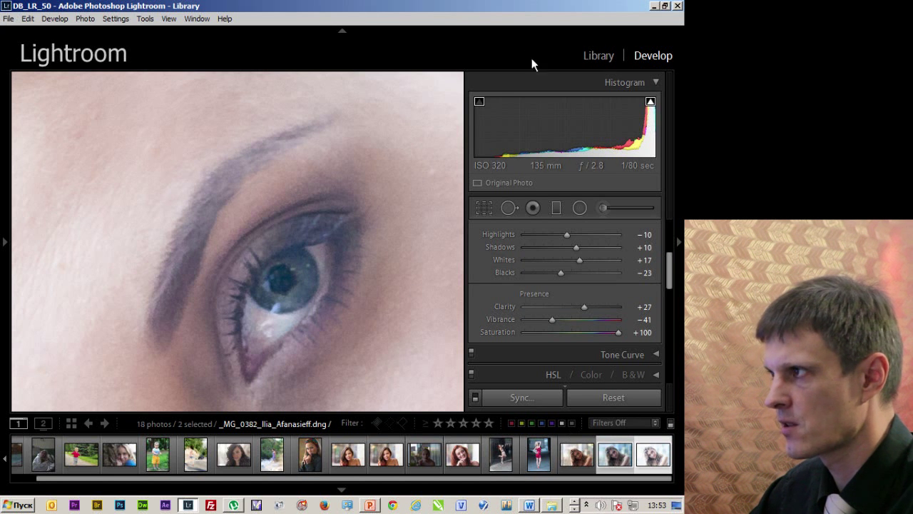
- Show the original and brightened copy side by side in Library Compare view
left_click(599, 56)
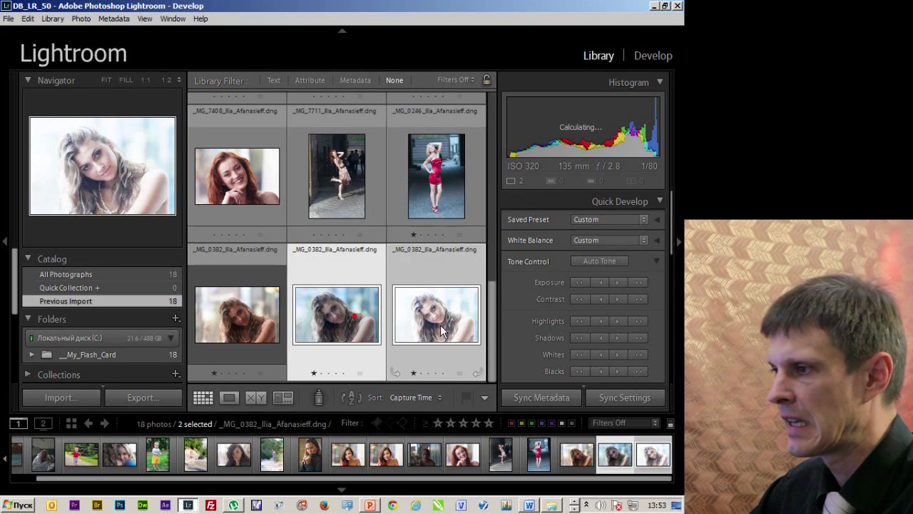
left_click(359, 329)
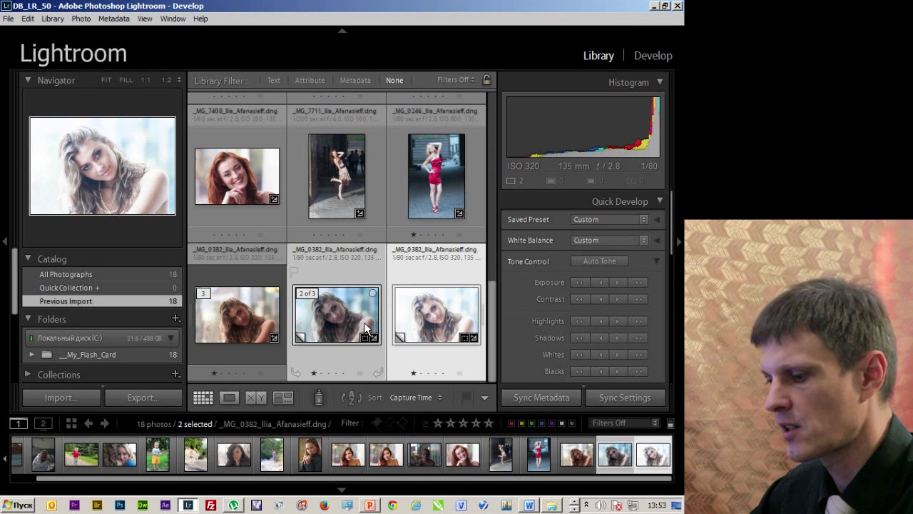
left_click(151, 22)
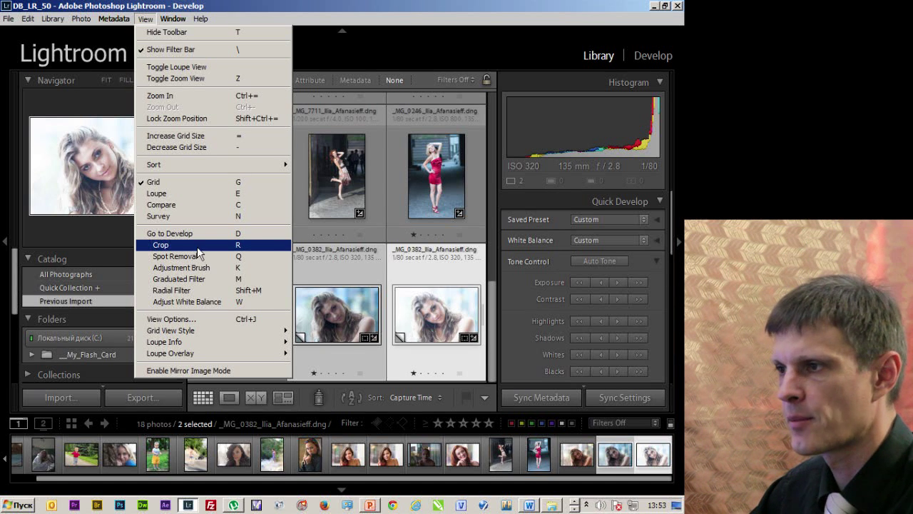
left_click(205, 213)
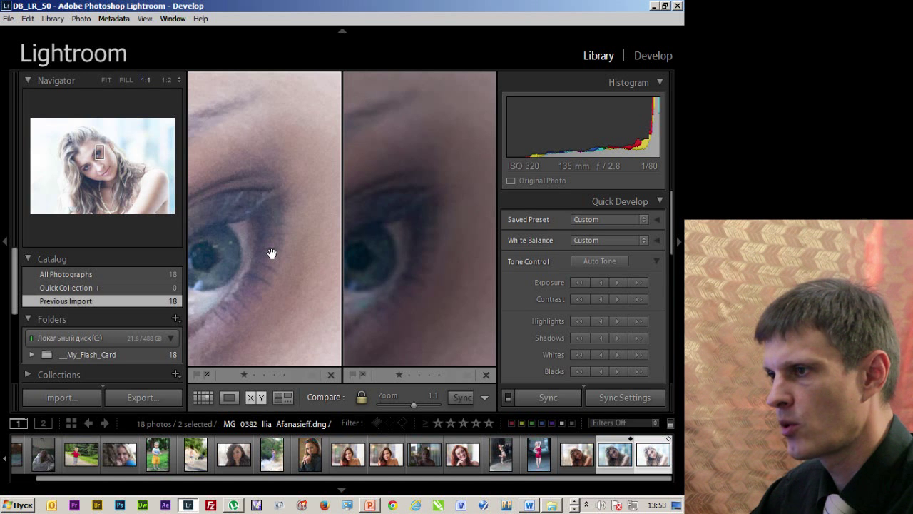
- Inspect the eye in both versions and lower the copy's exposure with Quick Develop, then reach File > Export
left_click_drag(263, 255, 316, 235)
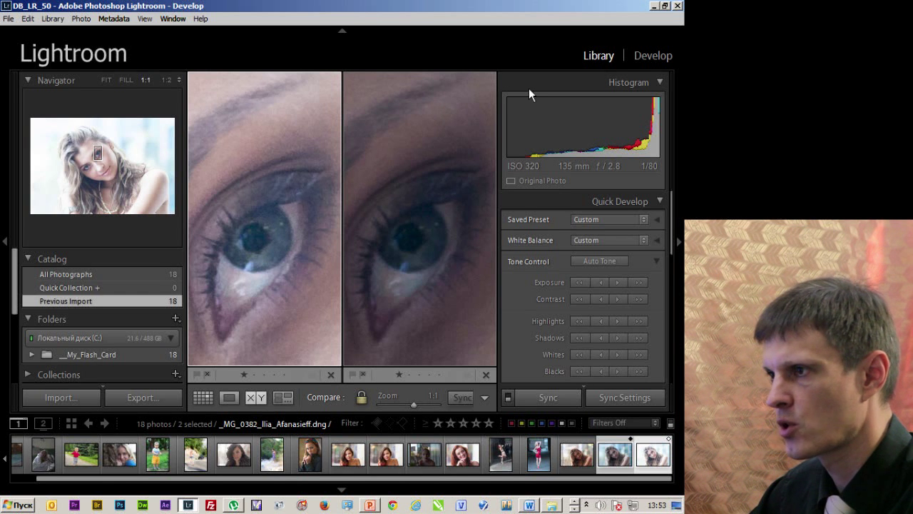
left_click(278, 201)
left_click(271, 228)
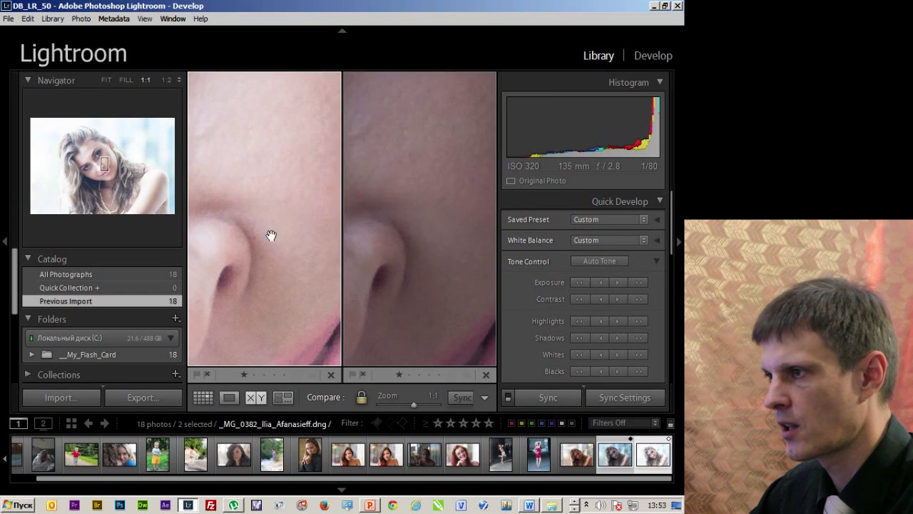
mouse_move(271, 236)
left_mouse_down()
mouse_move(297, 213)
mouse_move(294, 153)
left_mouse_up()
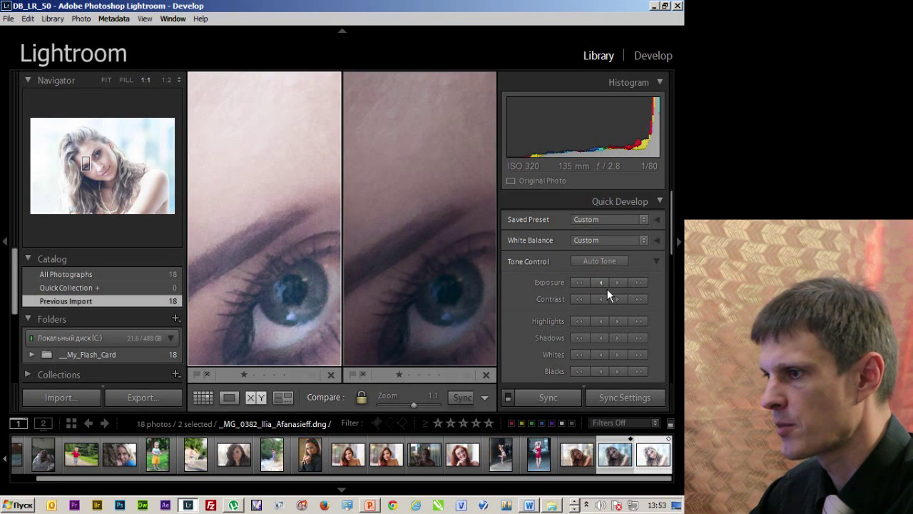
left_click(607, 289)
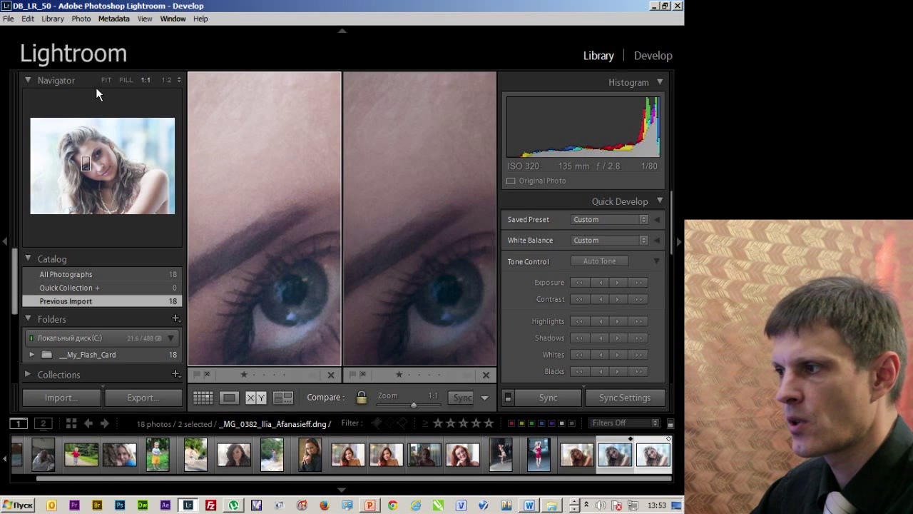
left_click(8, 18)
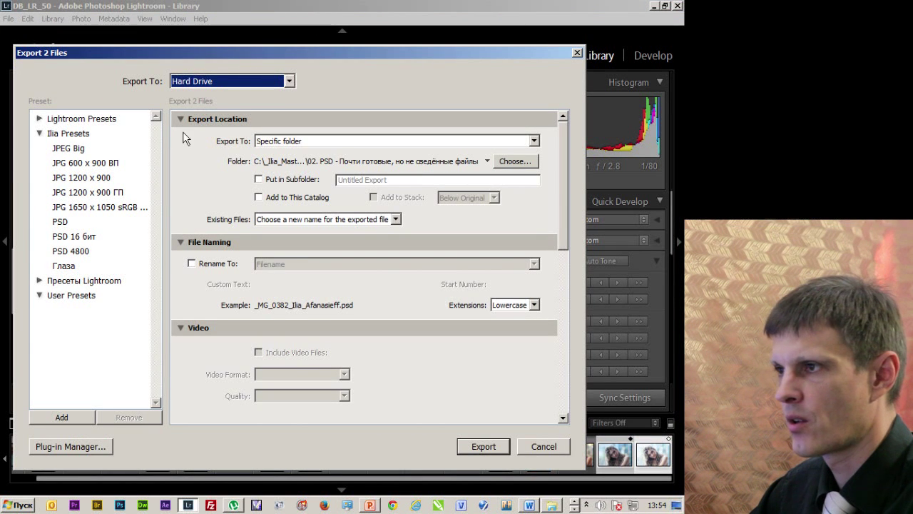
- Export both portrait versions as PSD files to the 02. PSD folder
left_click(492, 456)
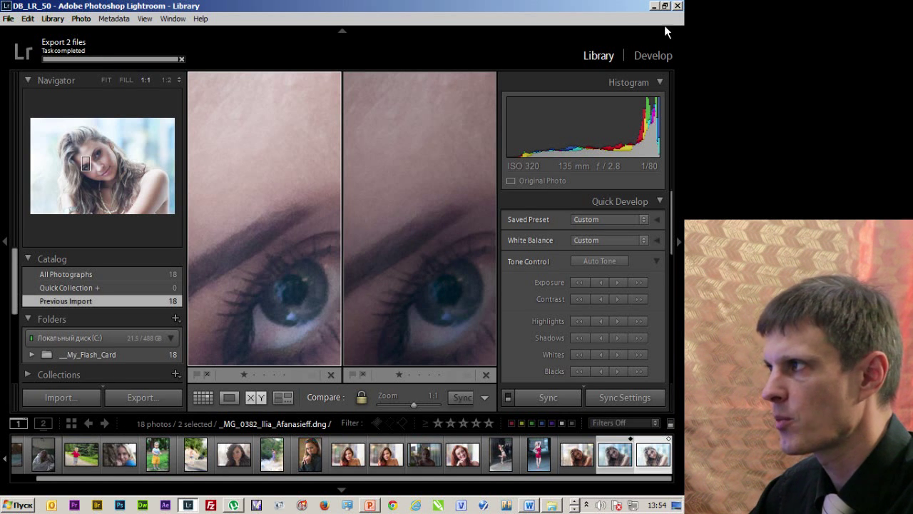
- Minimise the Word instructions and show the closing 'Спасибо за внимание!' slide
left_click(653, 6)
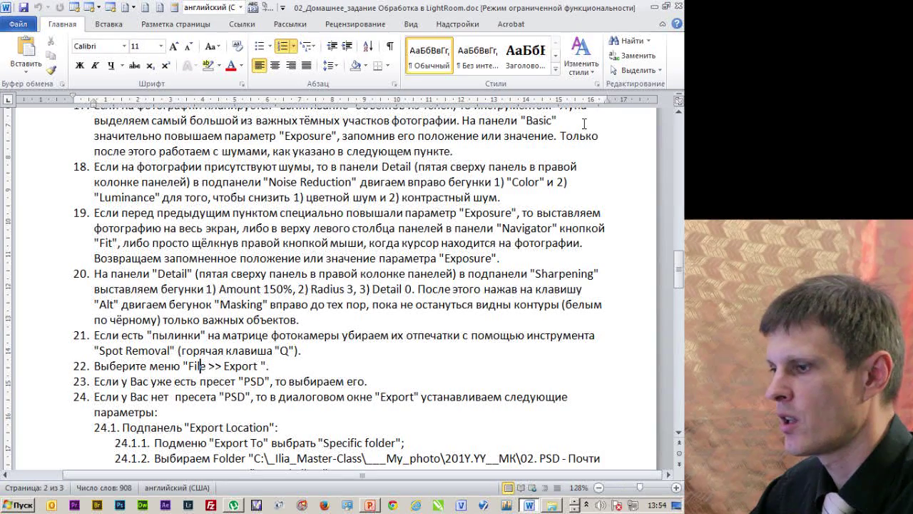
left_click(654, 6)
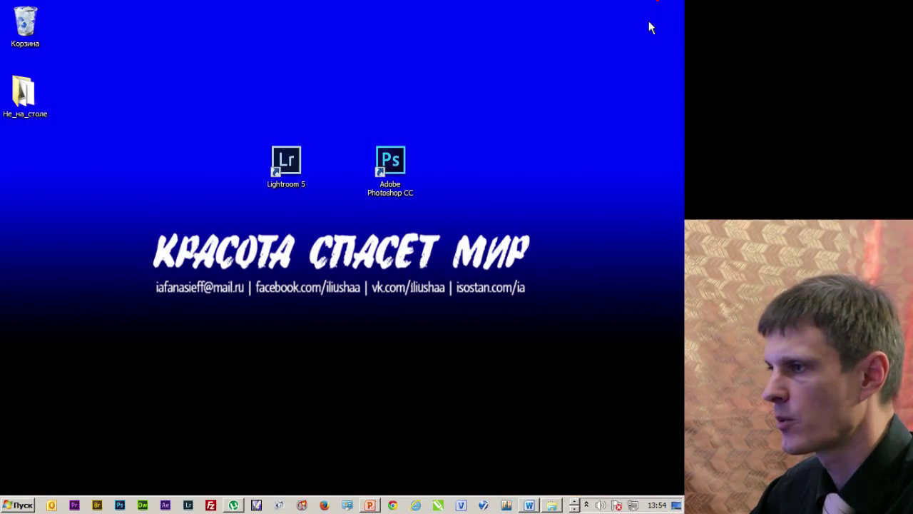
left_click(386, 164)
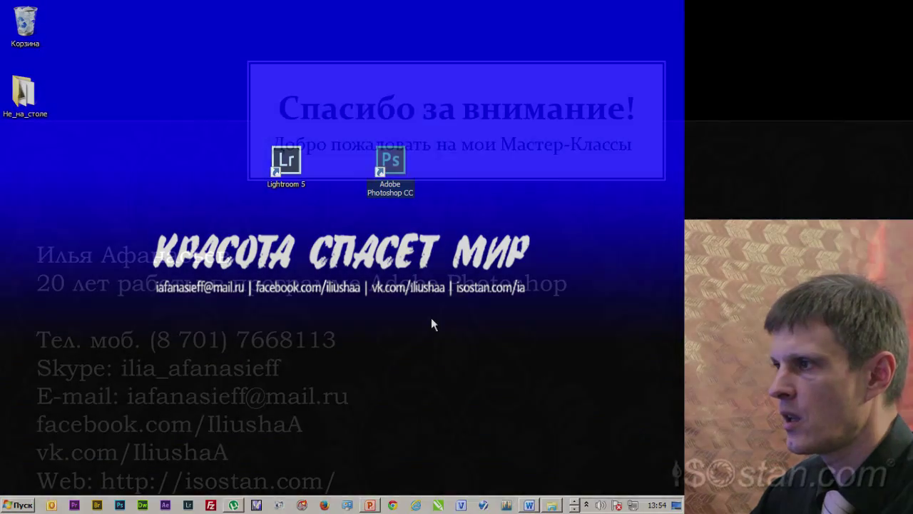